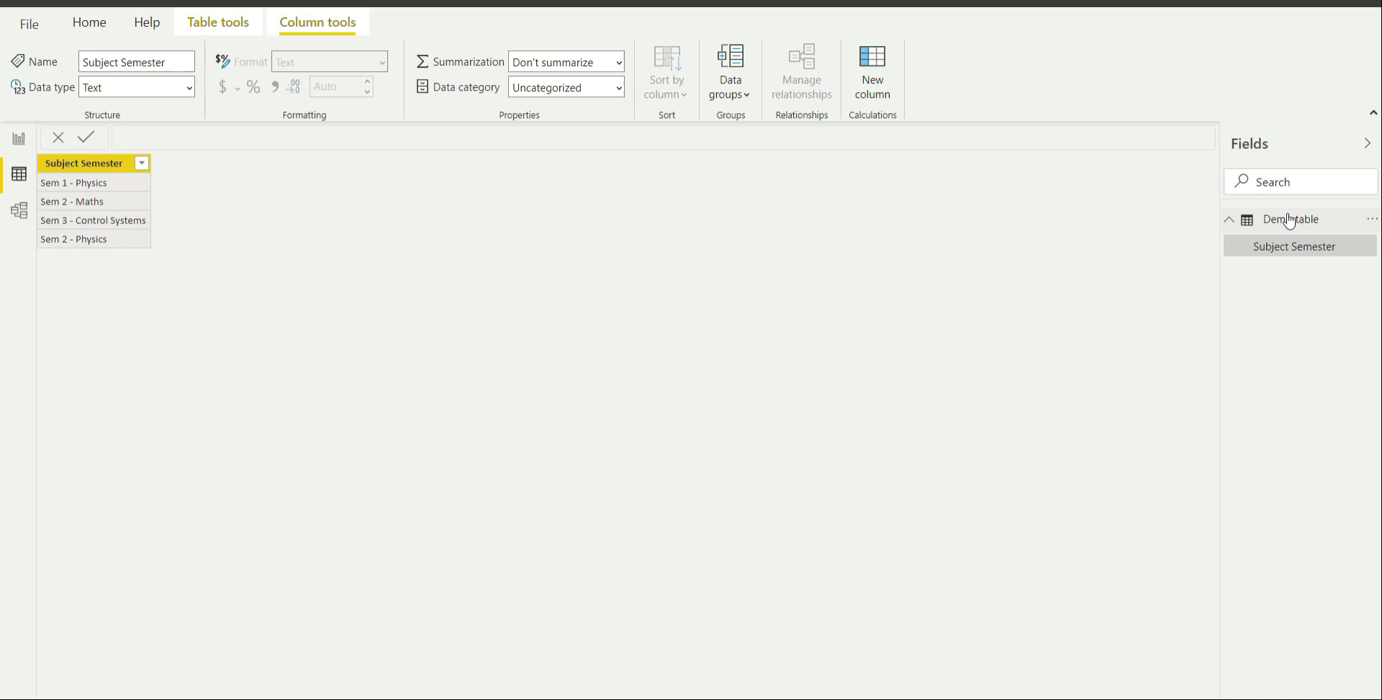
mouse_move(1286, 220)
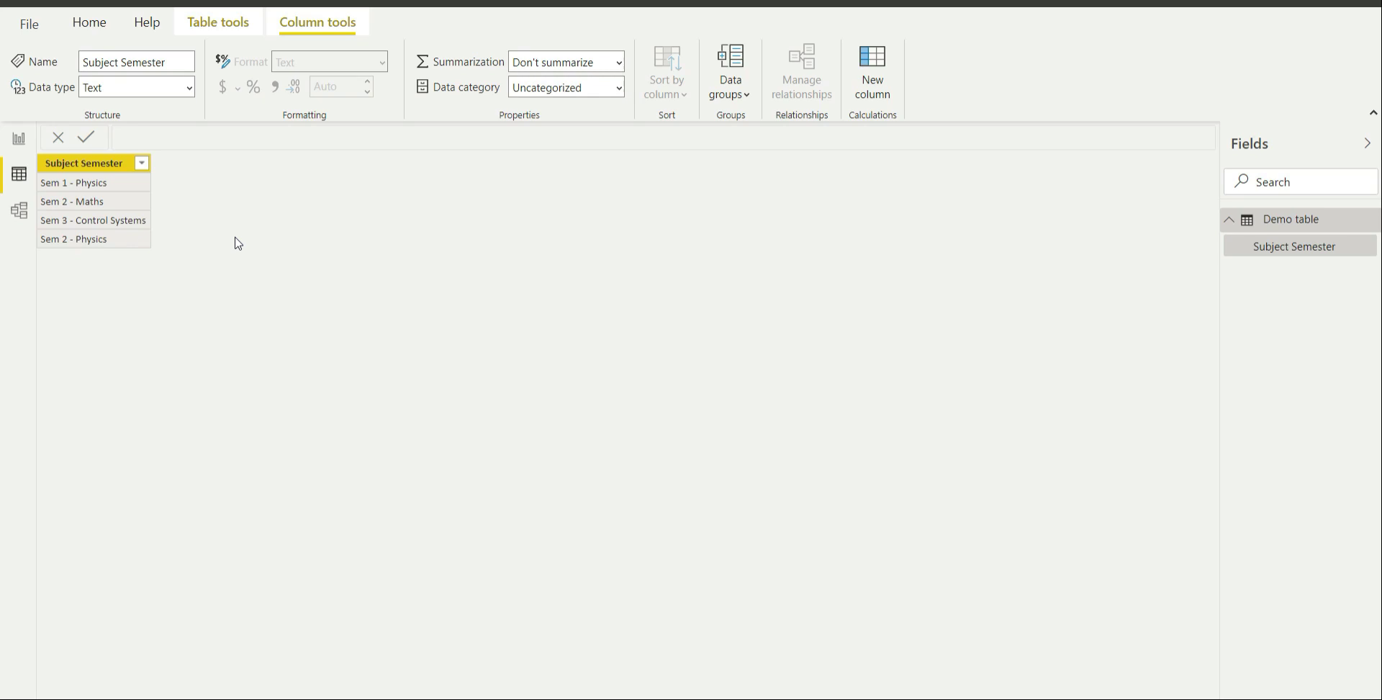
click(91, 23)
click(278, 67)
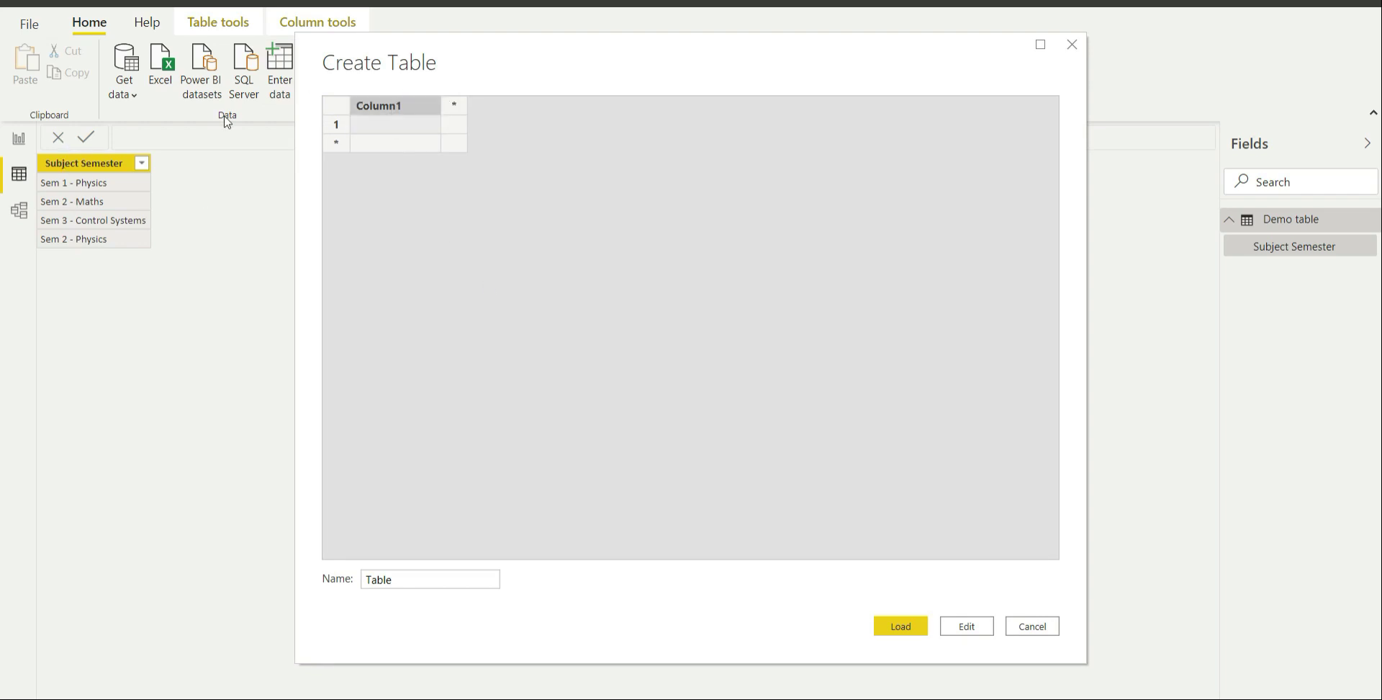
click(388, 130)
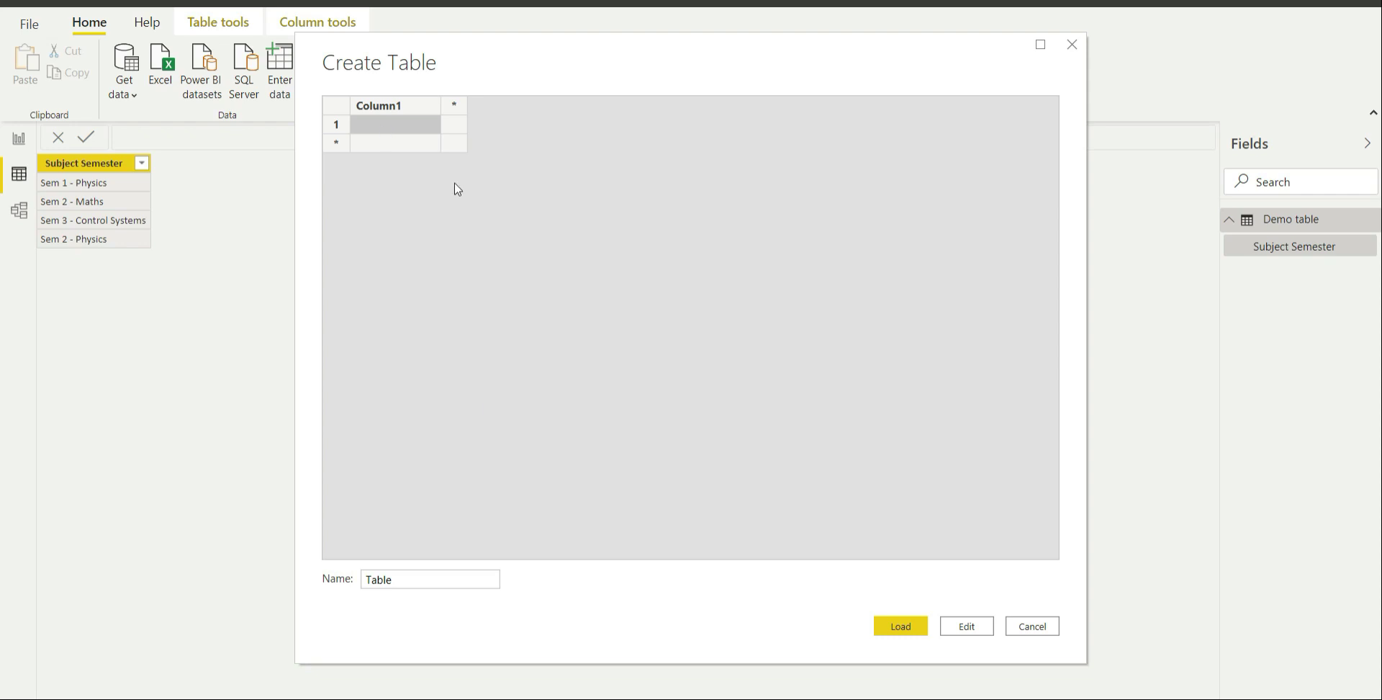
click(380, 580)
click(1044, 632)
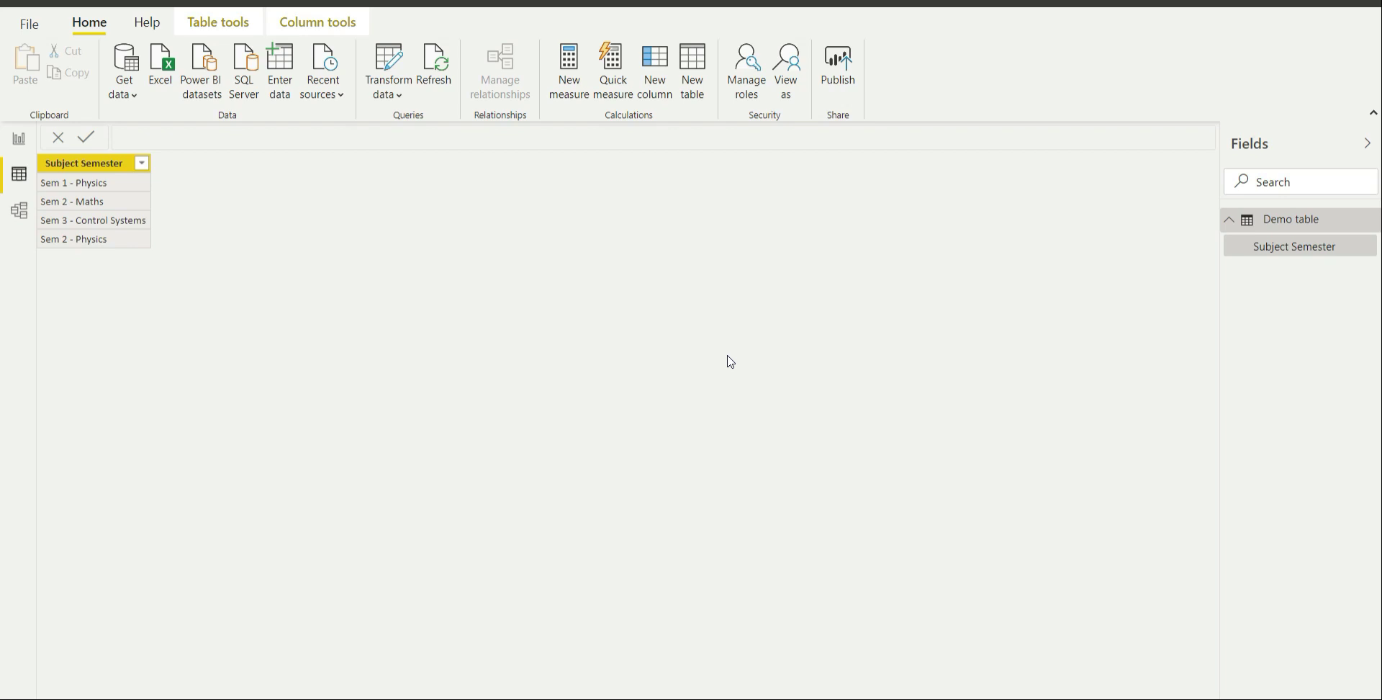
Step: Add a calculated column to the Demo table and name it Subject in its formula
click(1273, 225)
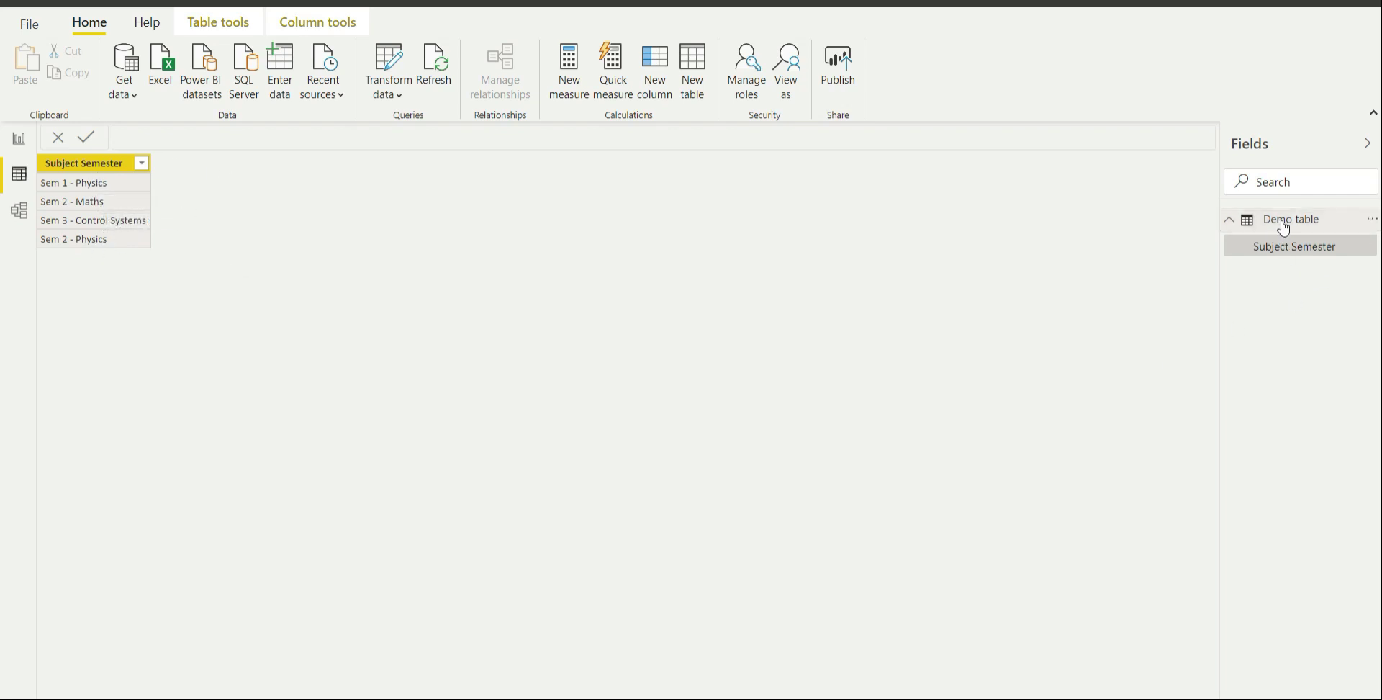
right_click(1260, 231)
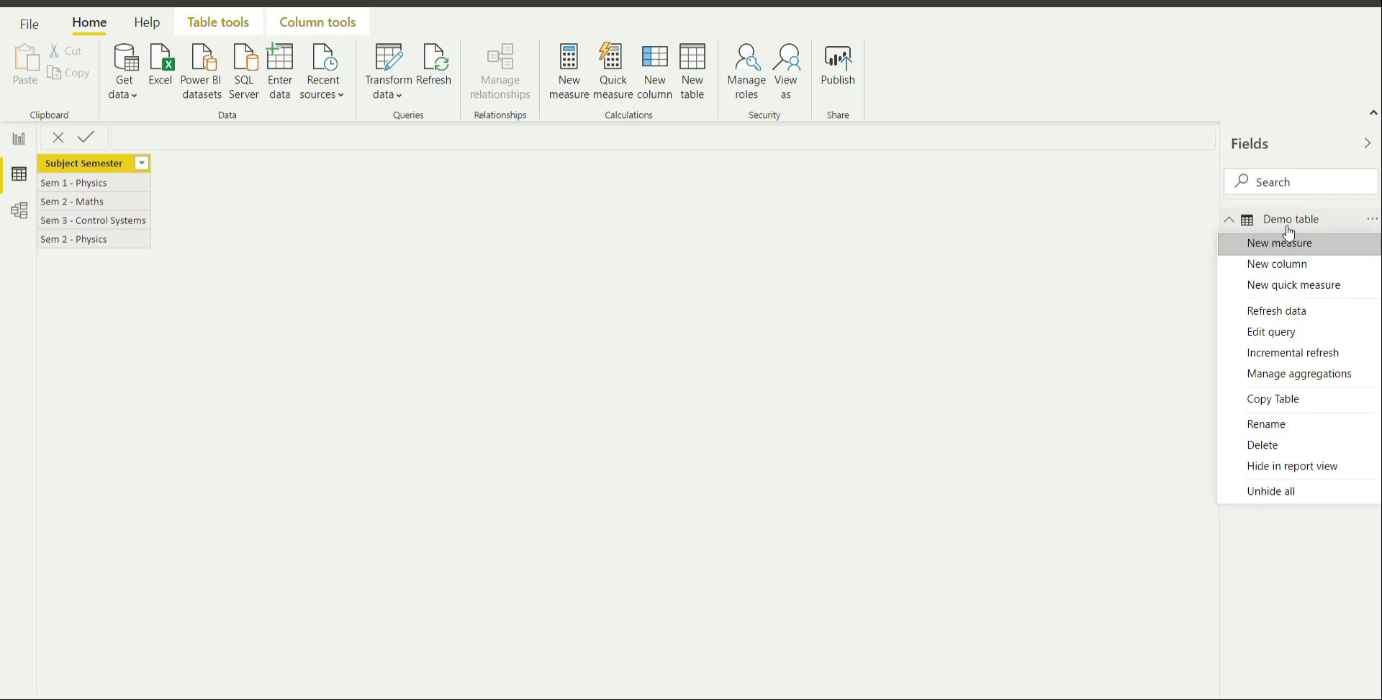
click(1269, 268)
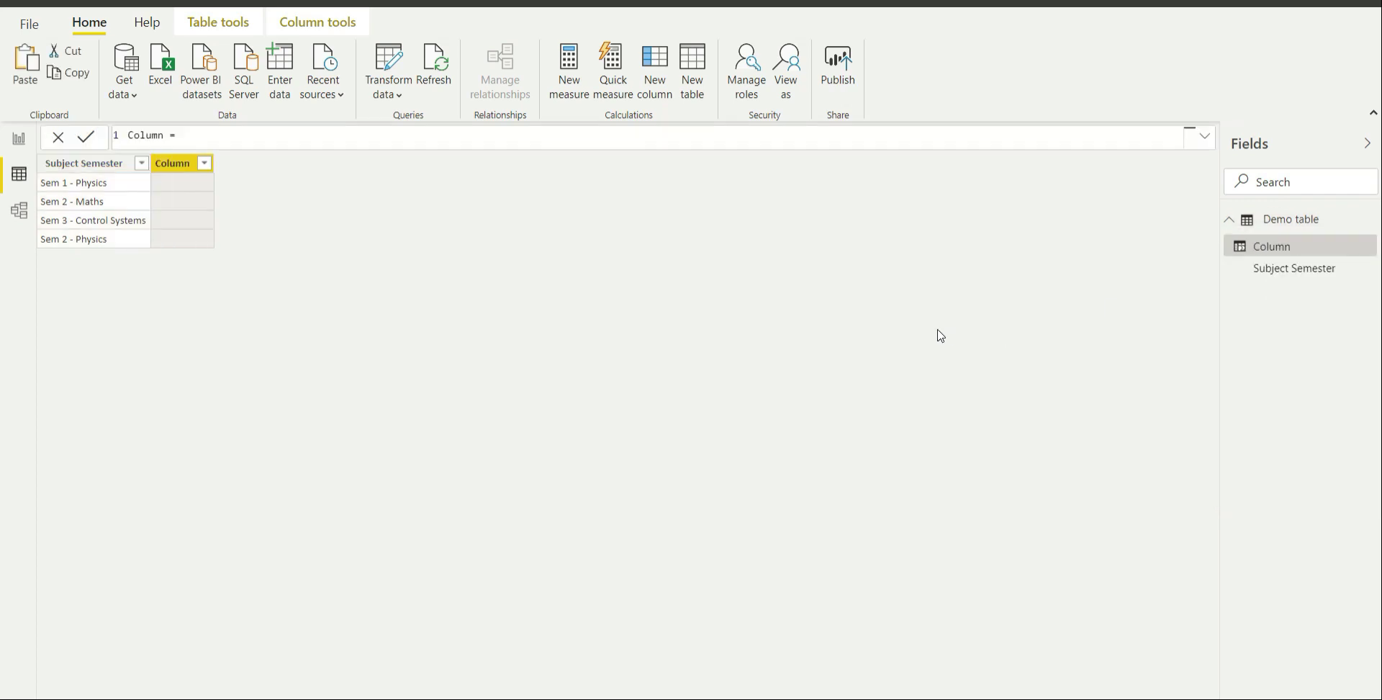
double_click(157, 135)
text(Subject)
Step: Begin the Subject formula with SWITCH( TRUE(), and start a second line for the first condition
click(222, 137)
text(Sw)
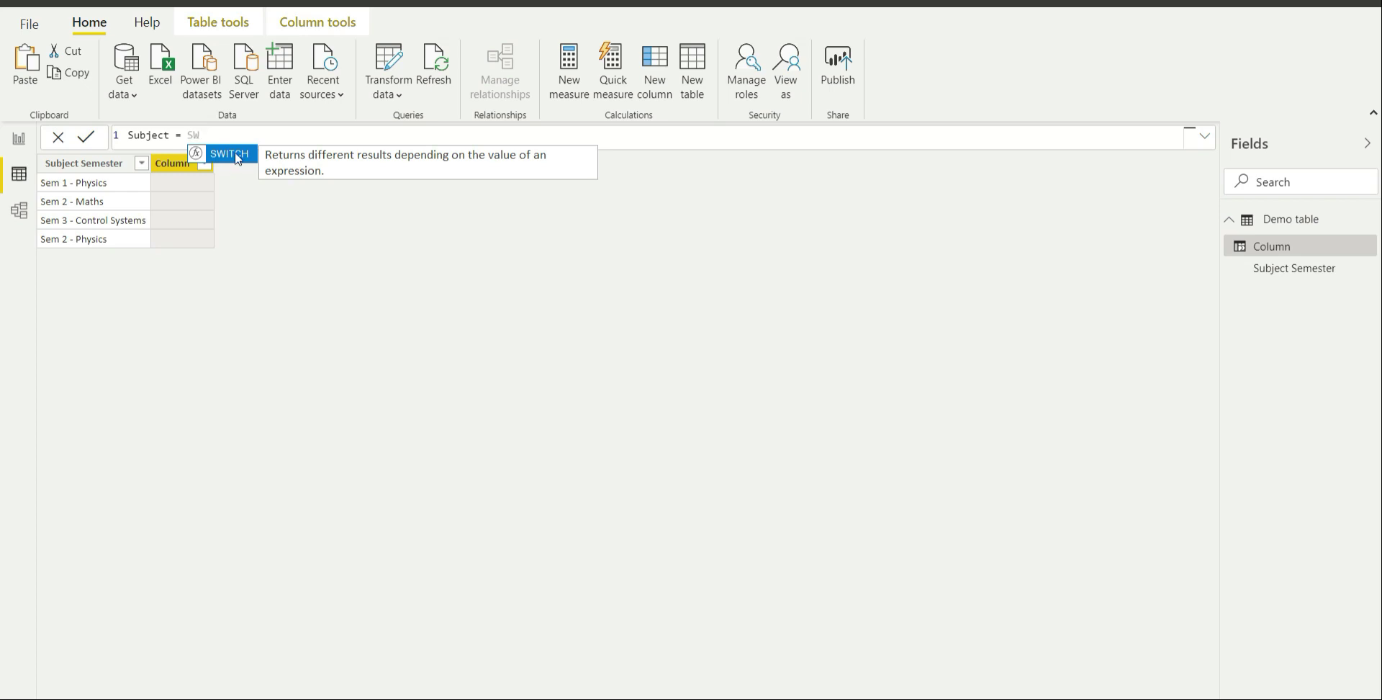
click(229, 154)
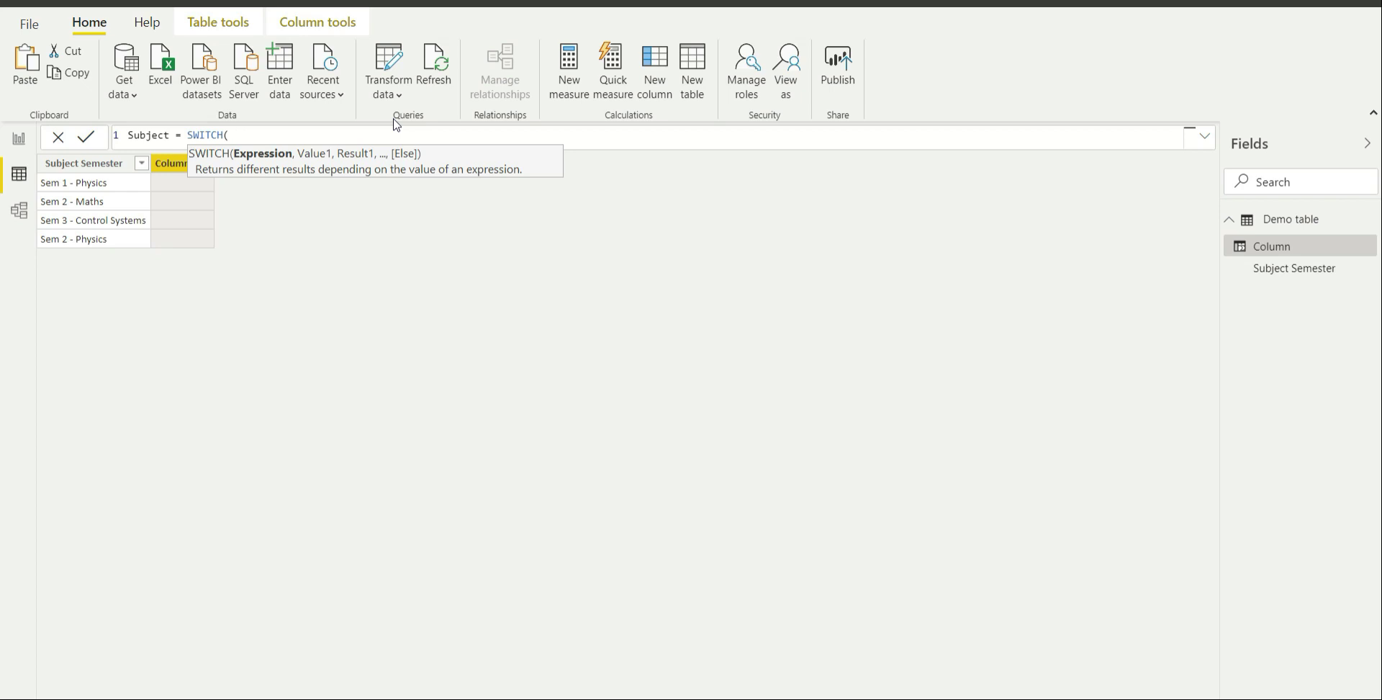
text(TRU)
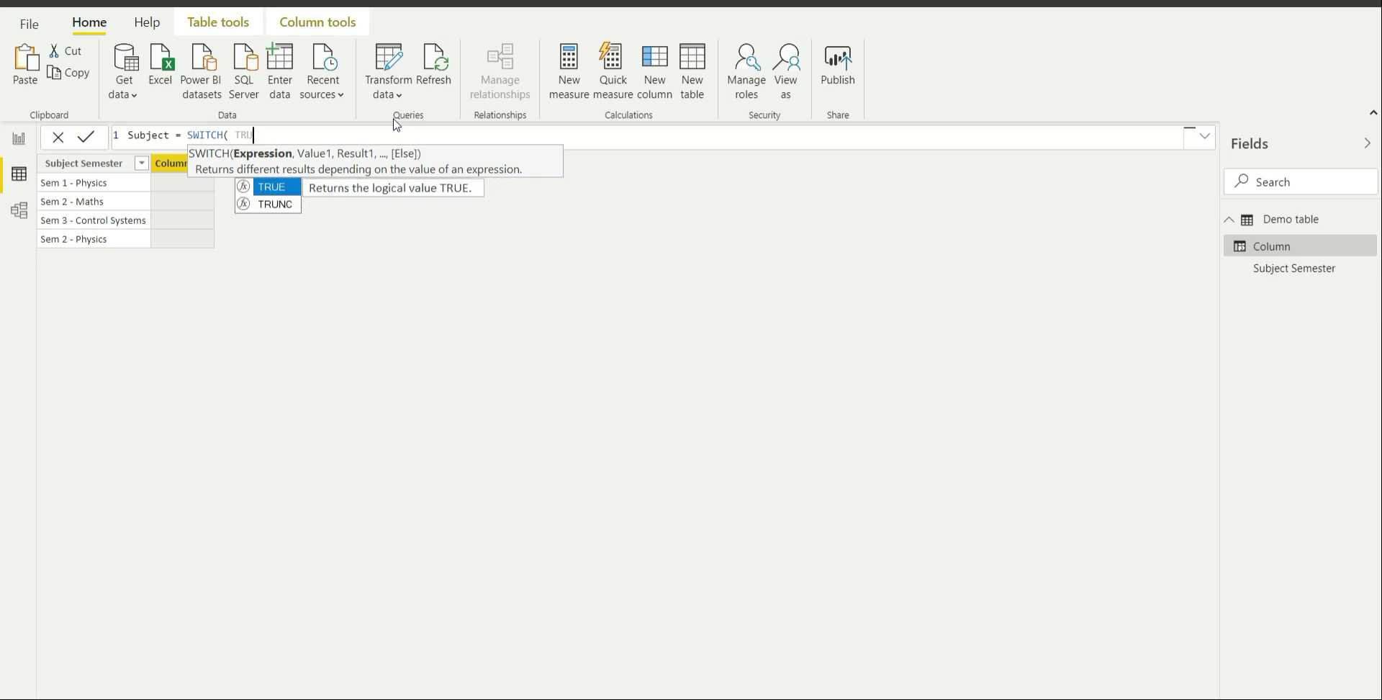
key(Tab)
text(),)
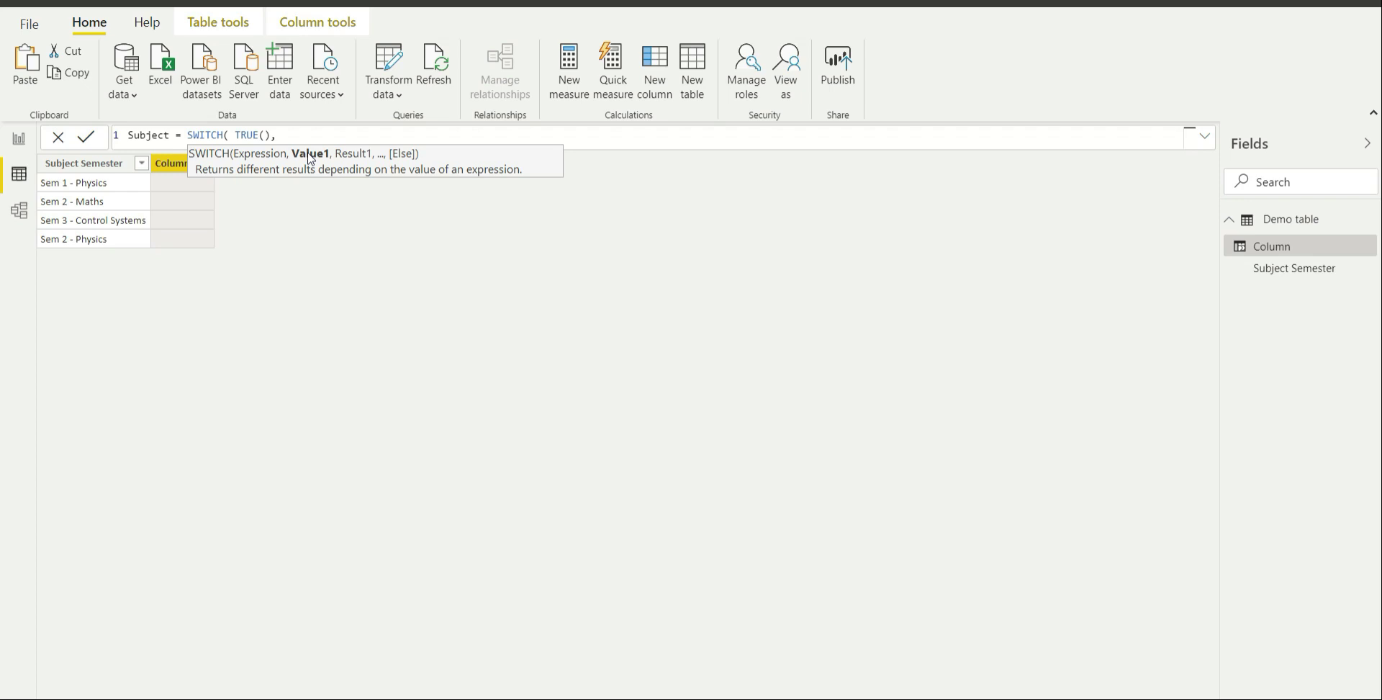
key(shift+Return)
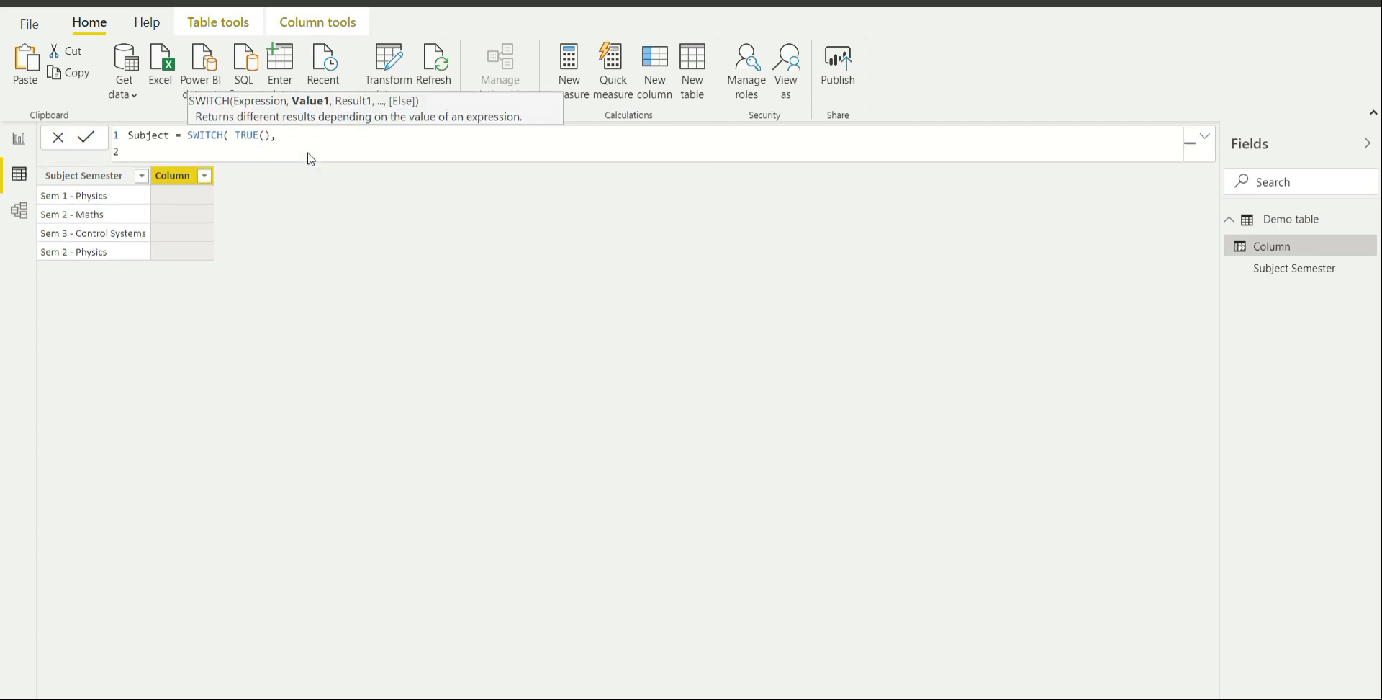
Step: Enter the condition SEARCH( "Physics", 'Demo table'[Subject Semester], 1, 0) on the formula's second line
text(se)
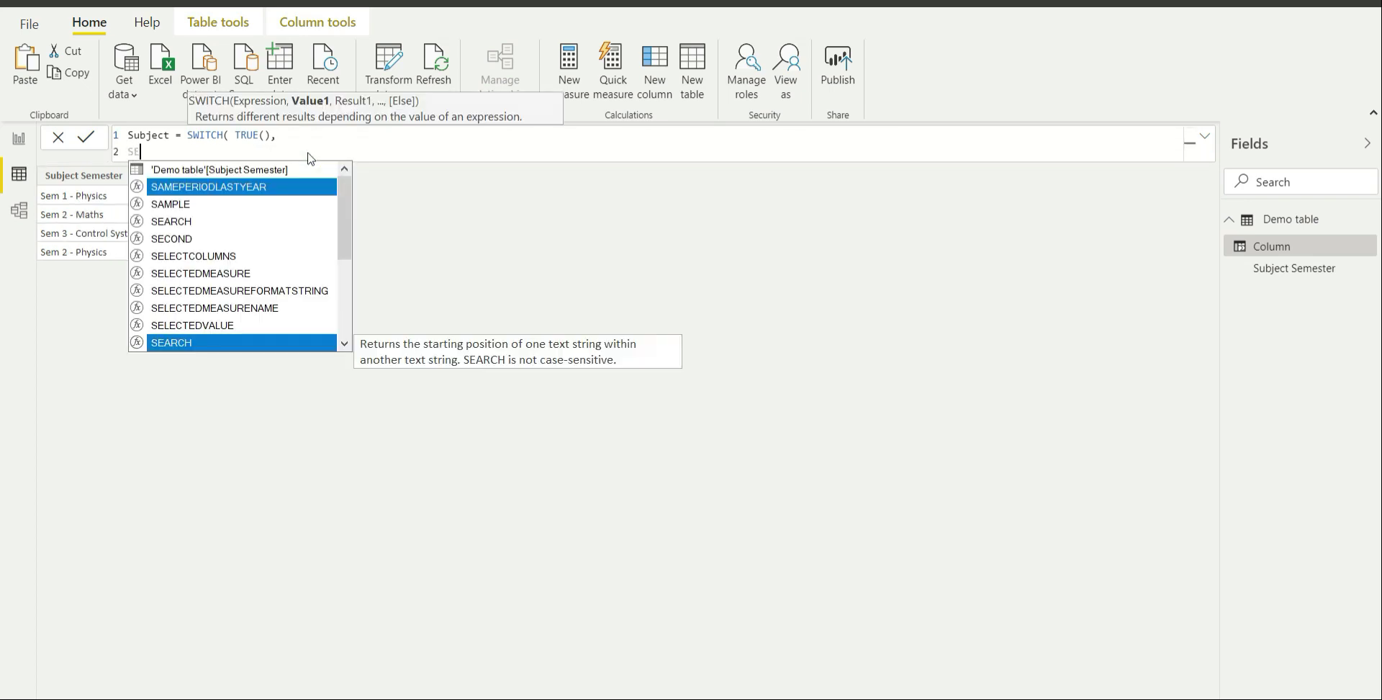
key(Tab)
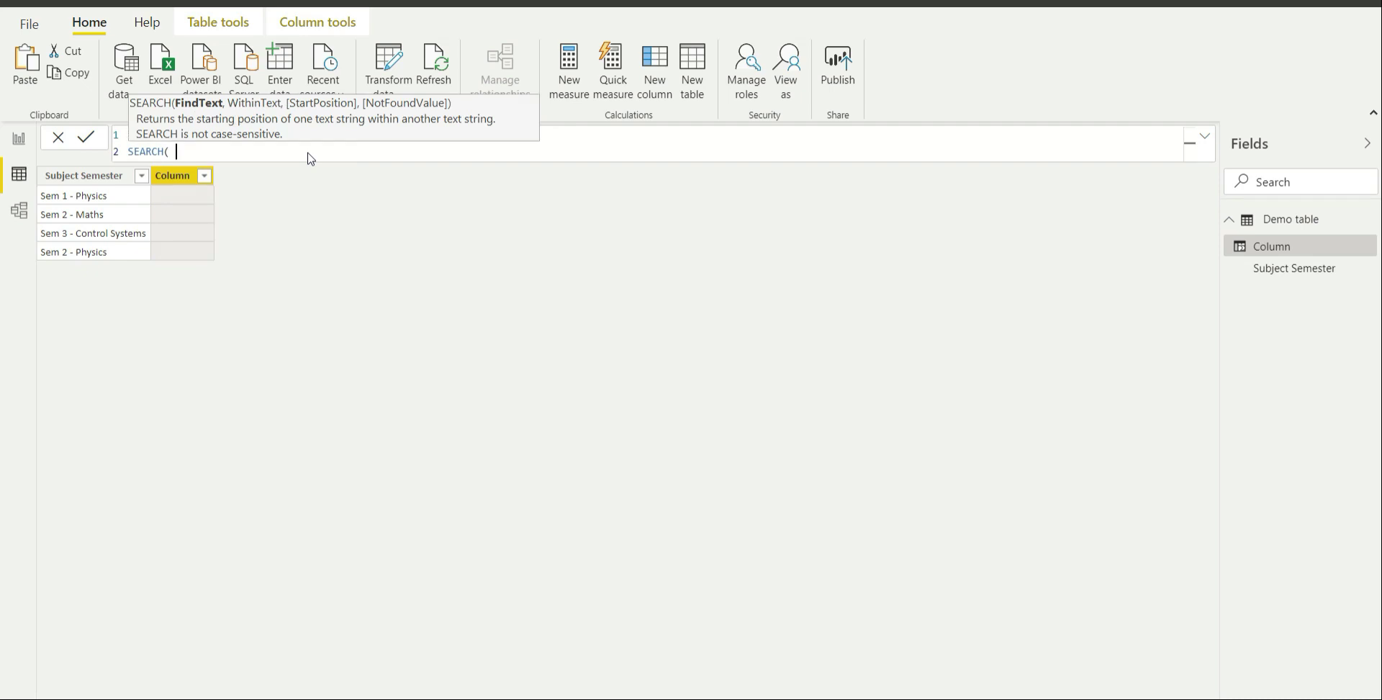
text("Physics",)
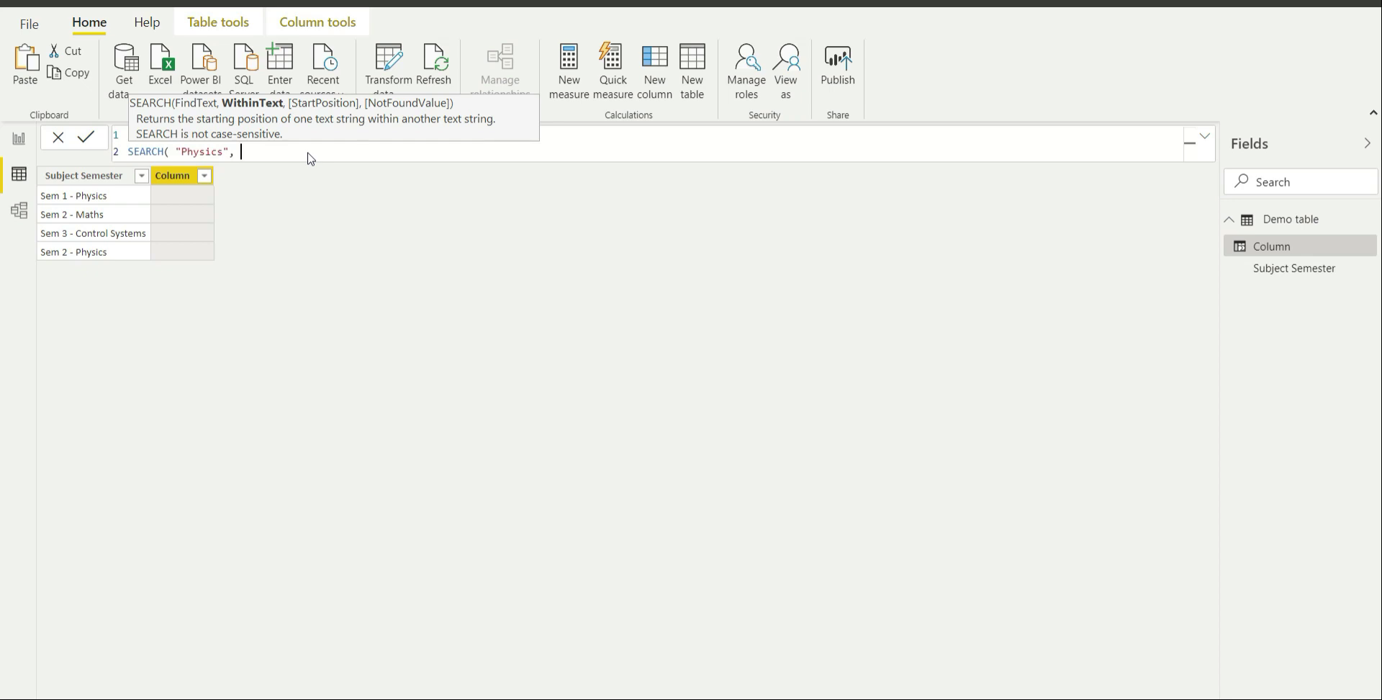
text(Subj)
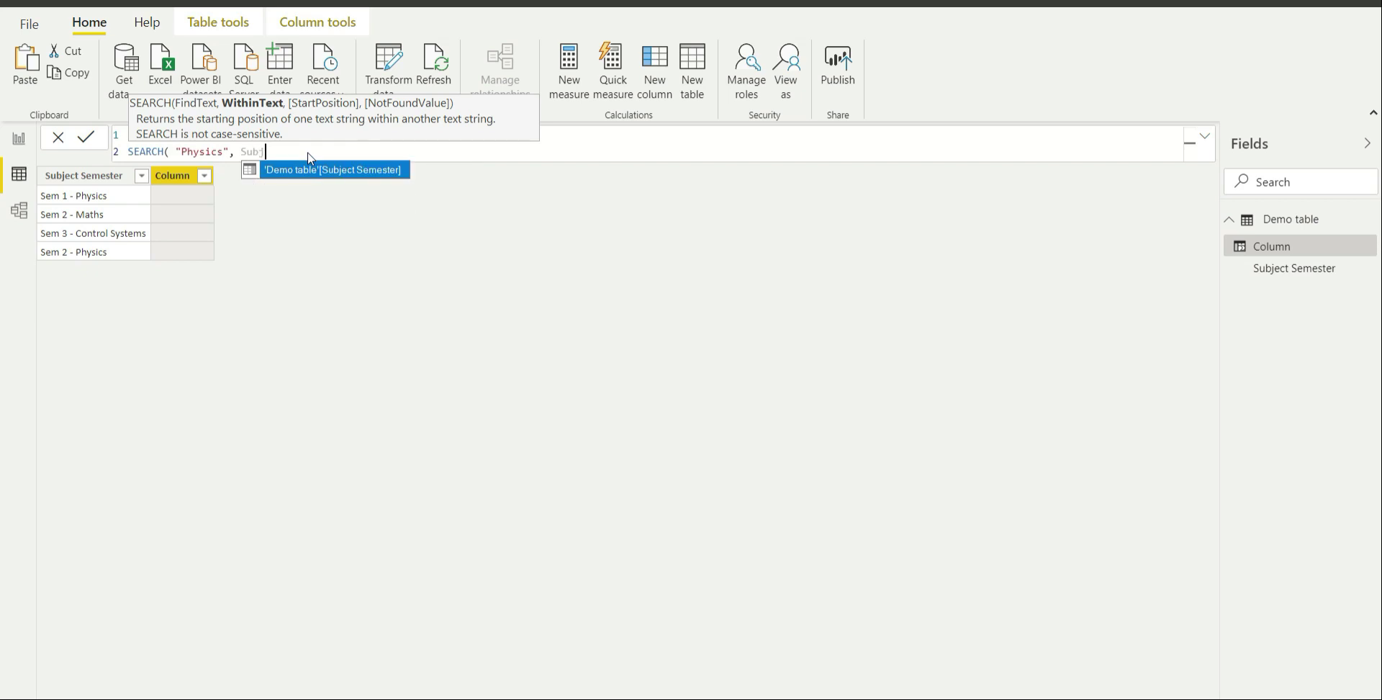
key(Tab)
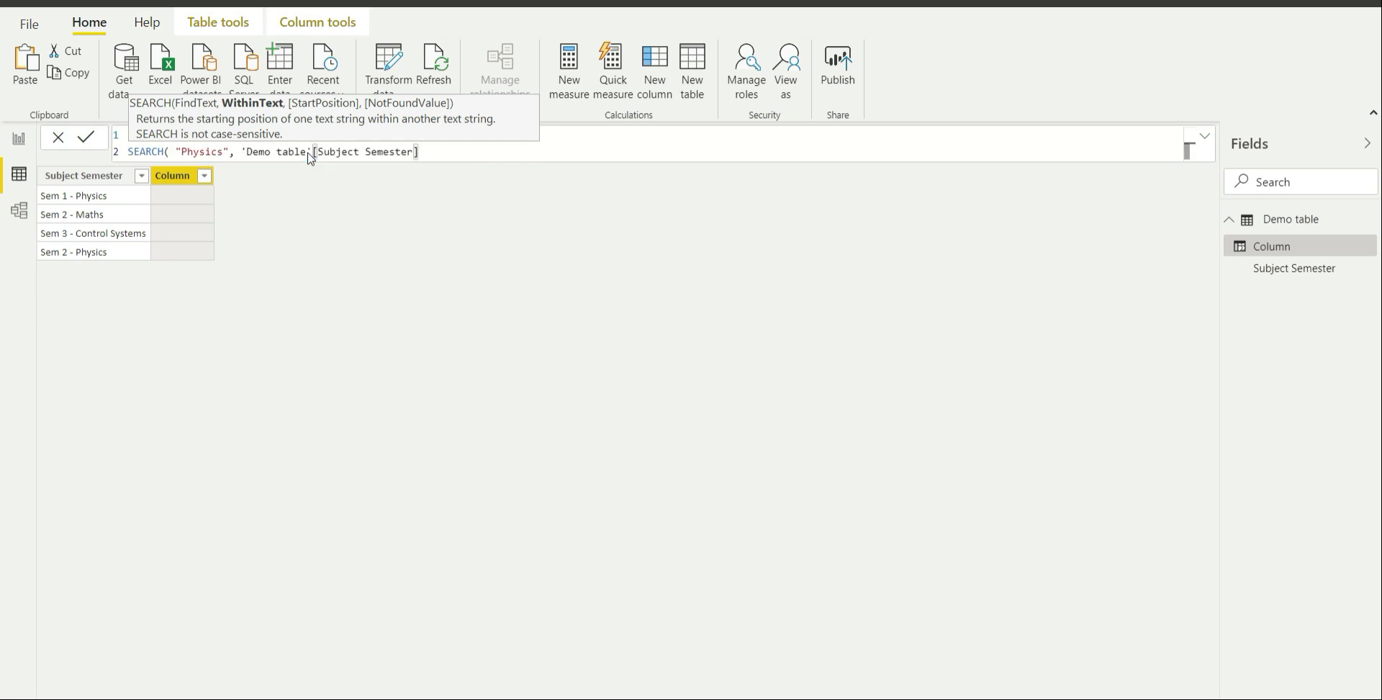
text(, )
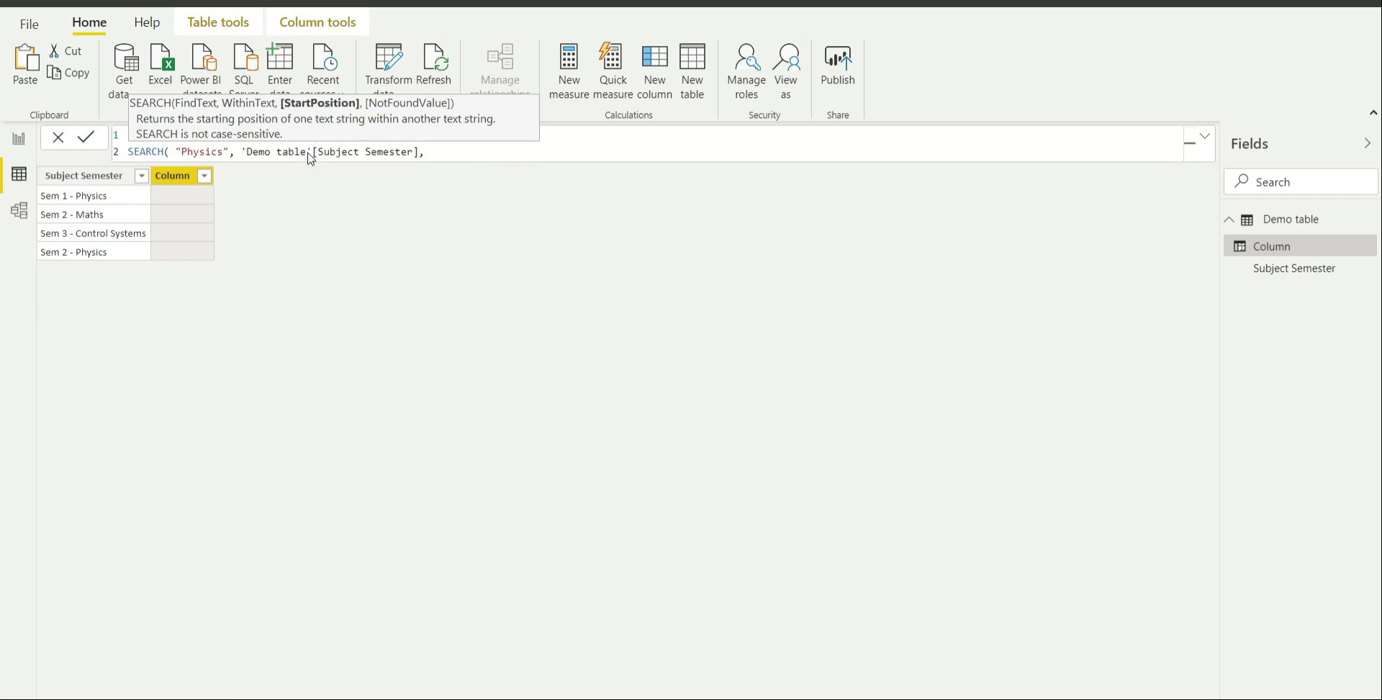
text(1)
text(,)
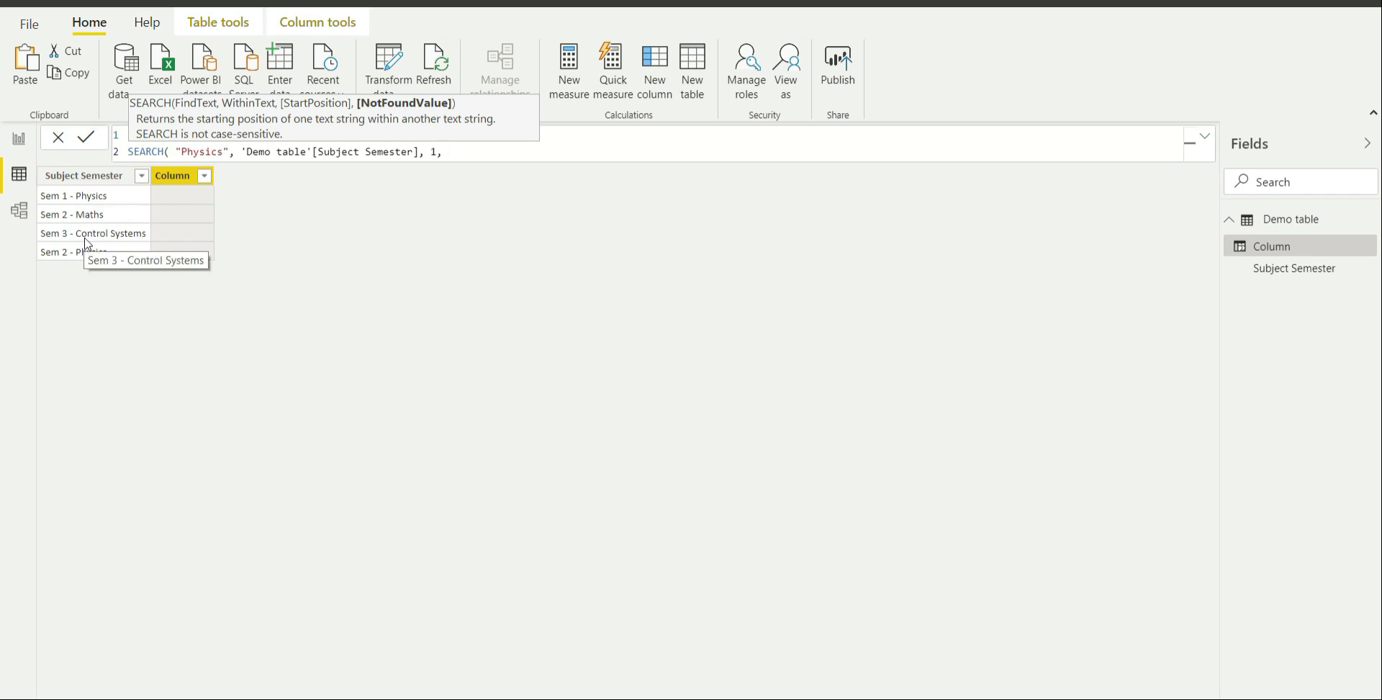
text(0)
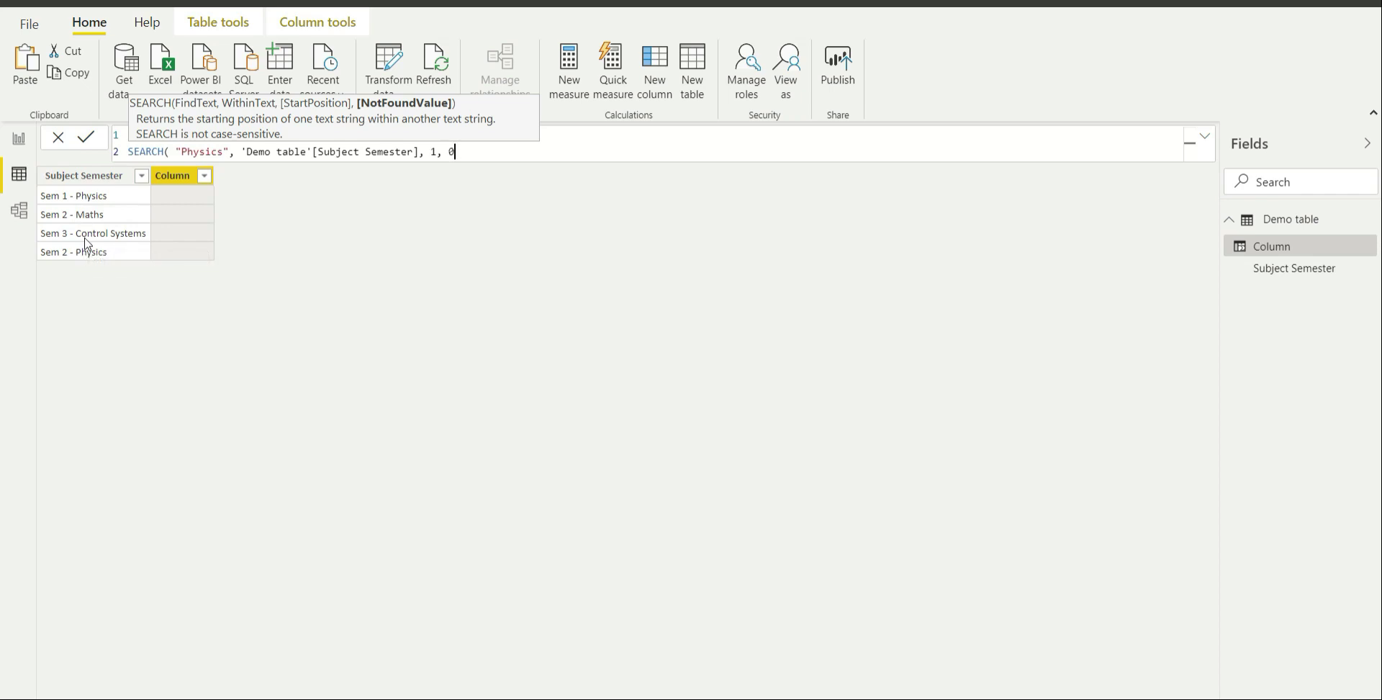
text())
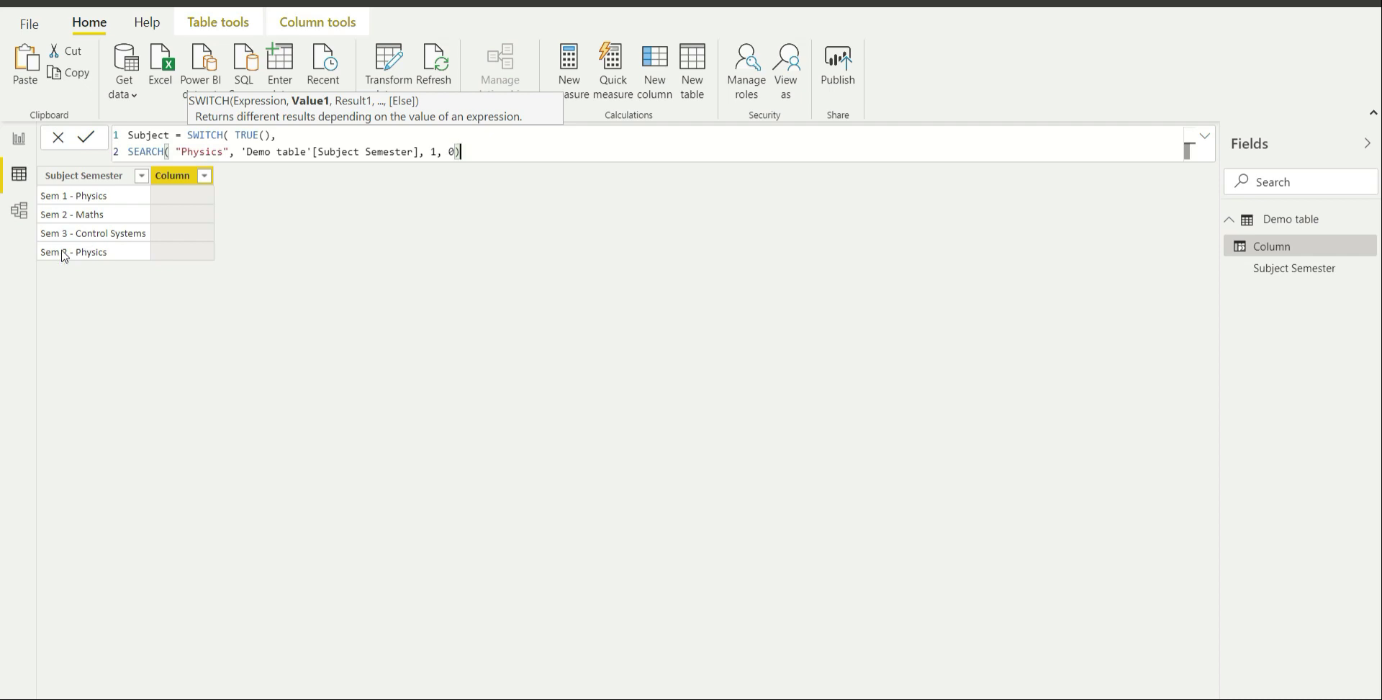
Step: Complete the Physics condition with > 0 and give it the result "Physics", ending the line with a comma
double_click(217, 156)
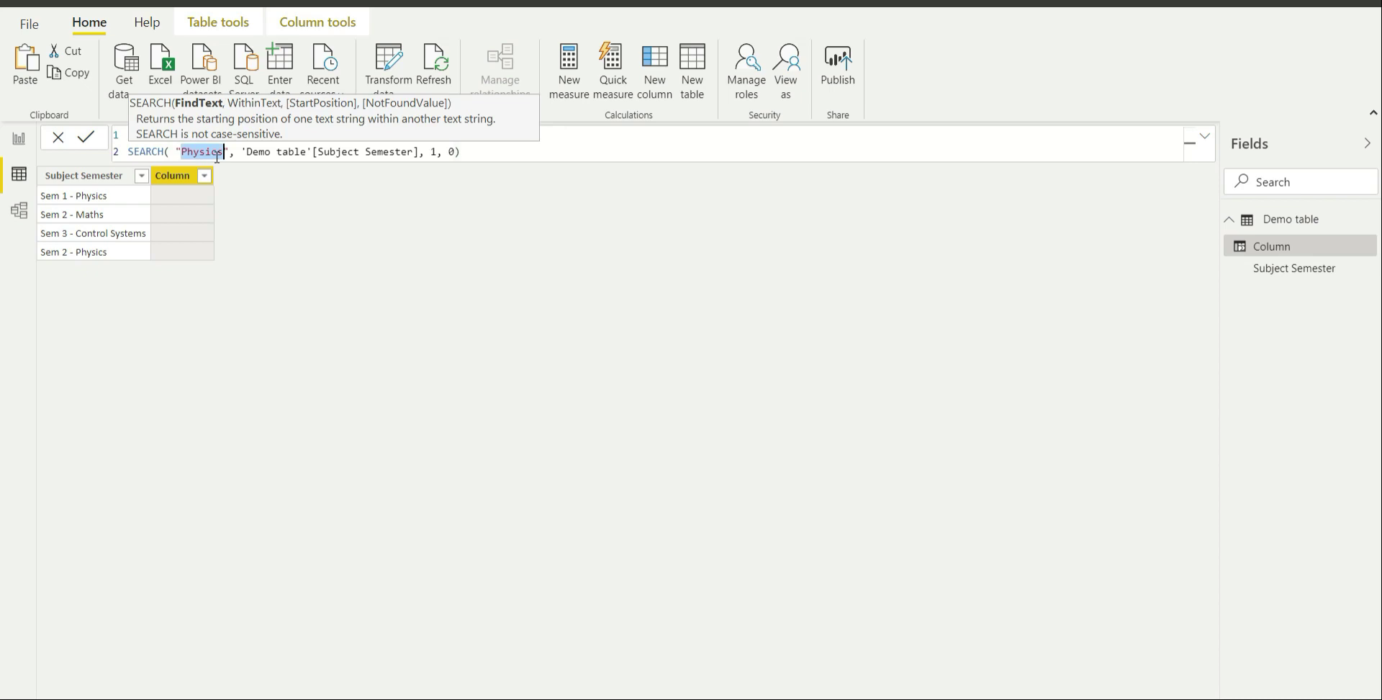
click(468, 154)
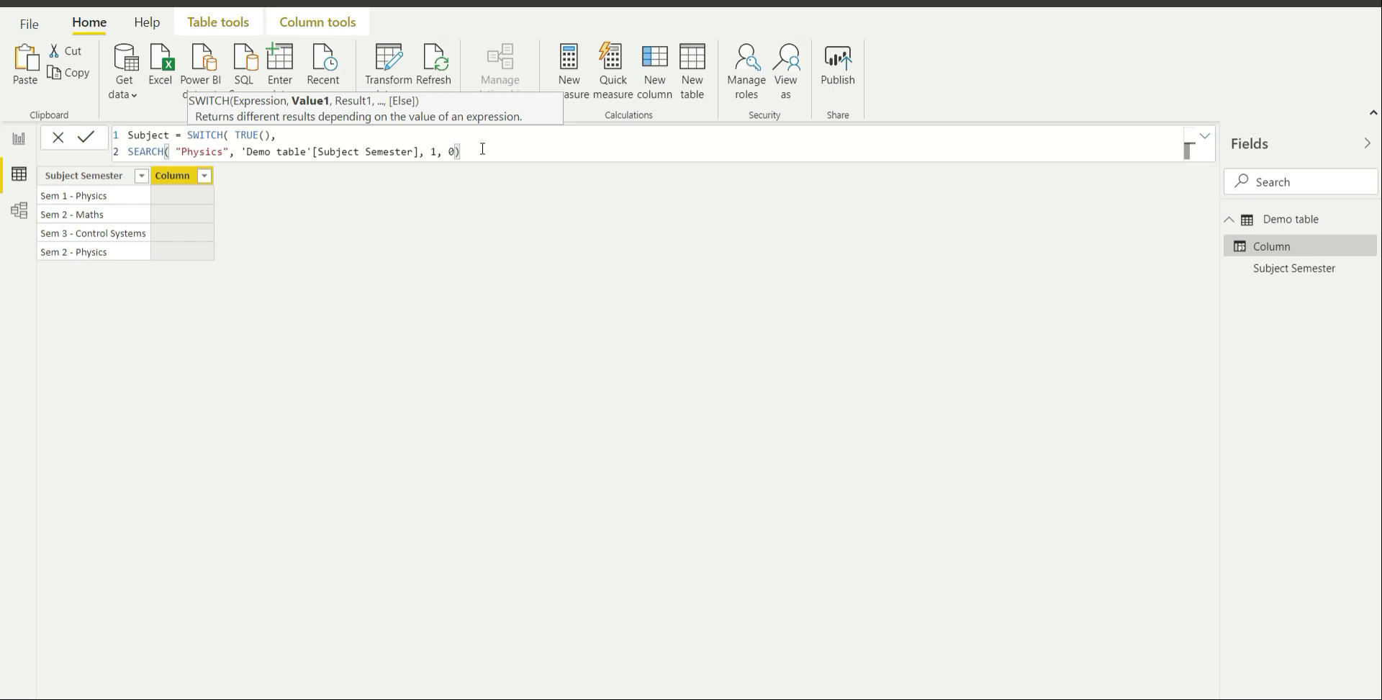
text(> 0,)
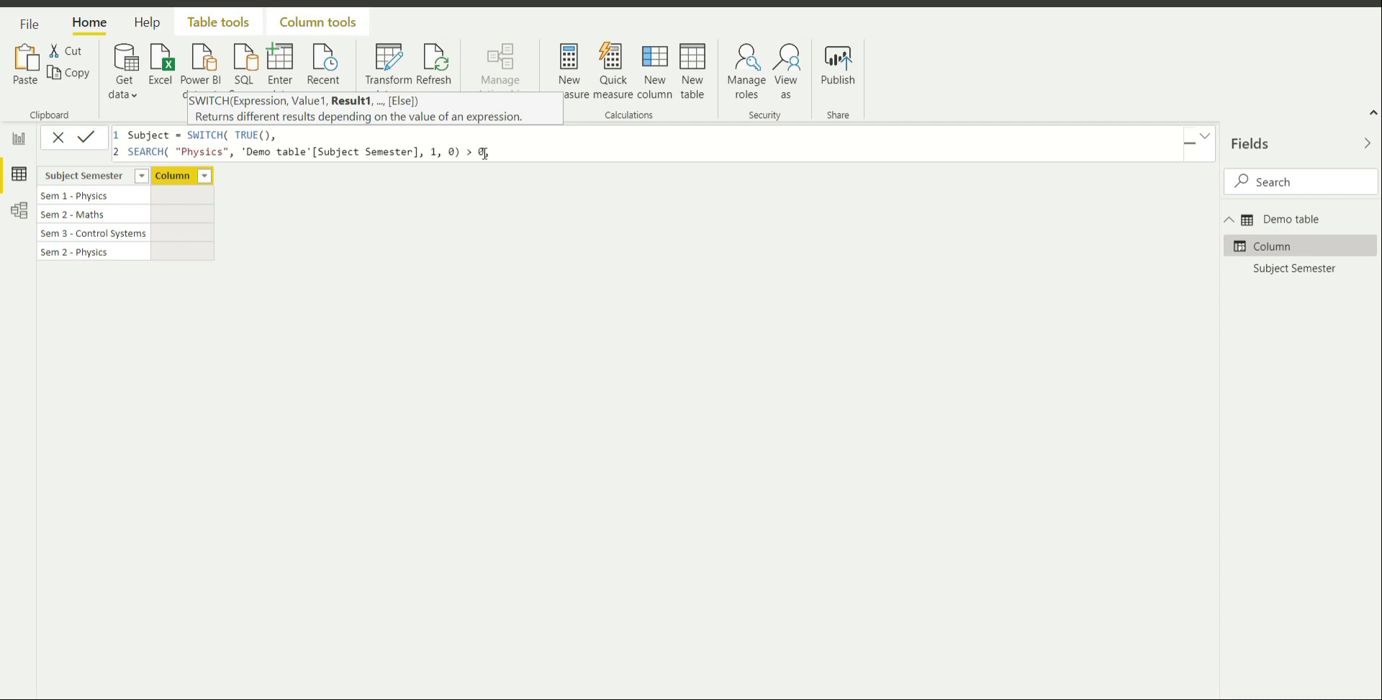
drag(486, 152, 131, 152)
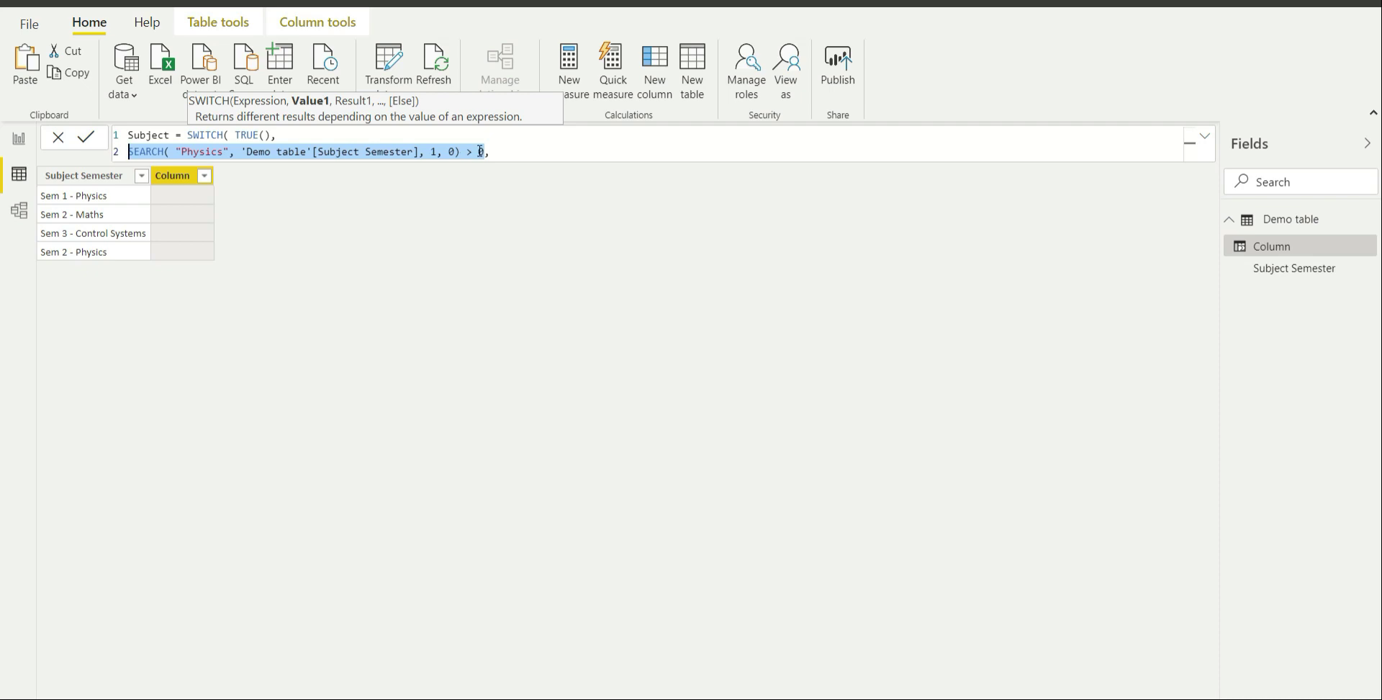
click(516, 153)
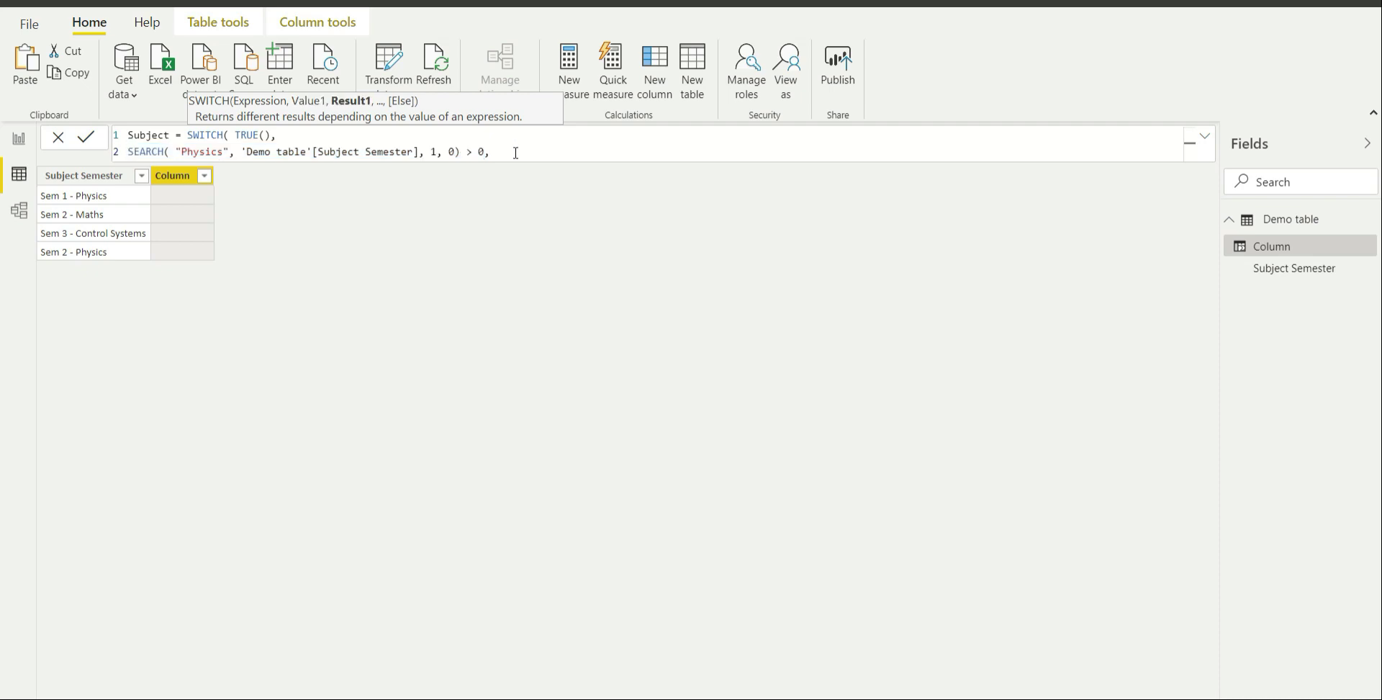
text(""Physics",)
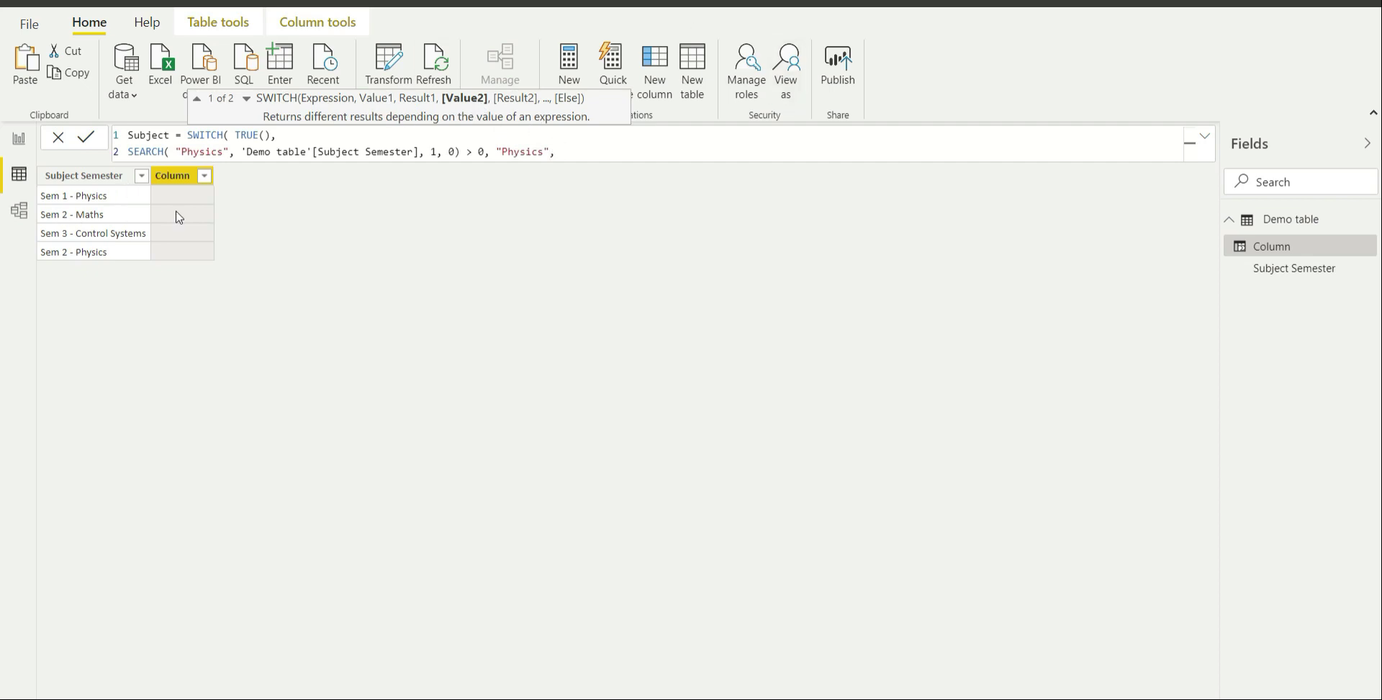
Step: Duplicate the whole Physics SEARCH line onto a new third line of the formula
drag(555, 151, 130, 152)
key(ctrl+c)
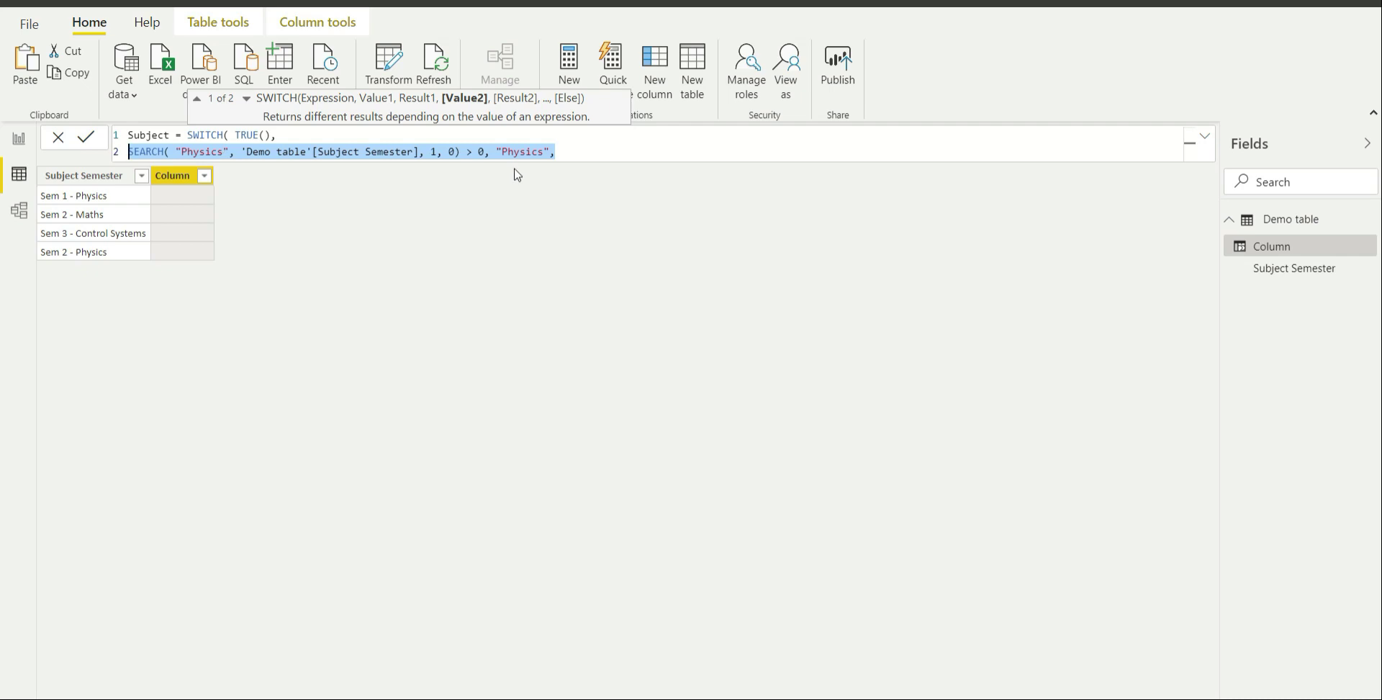
click(581, 155)
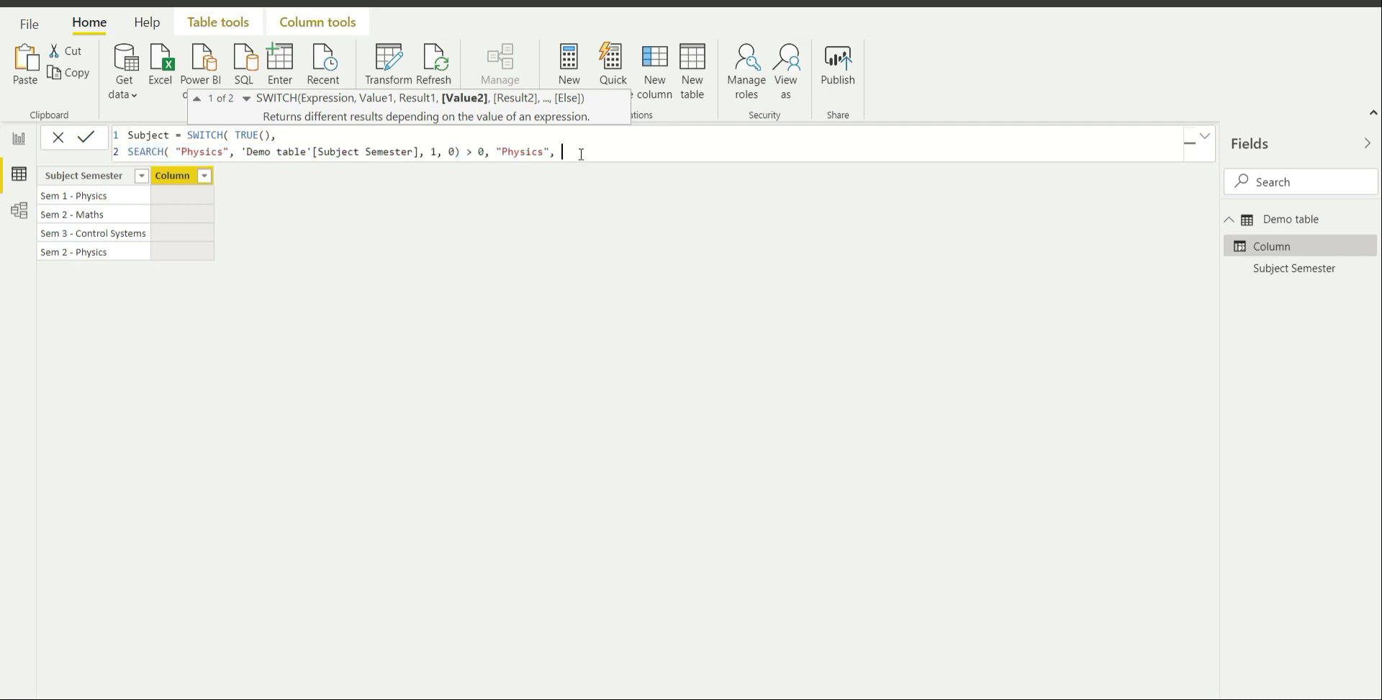
key(shift+Return)
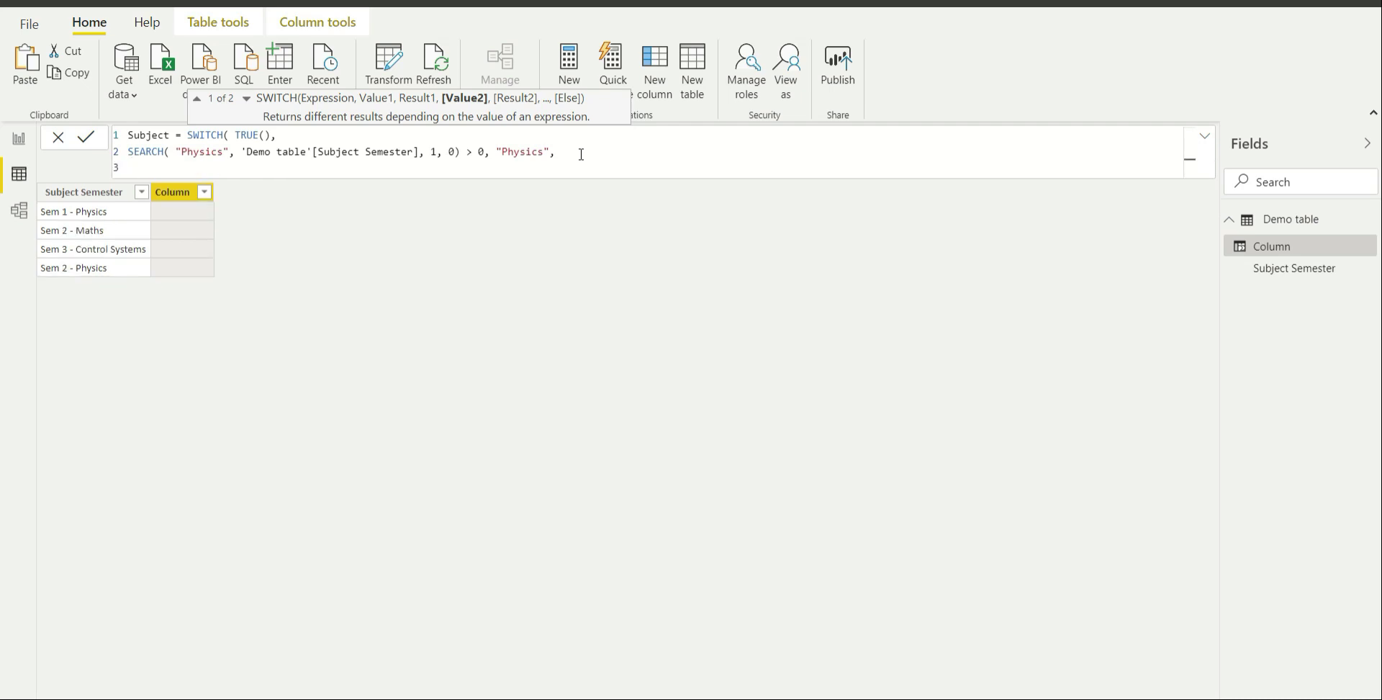
key(ctrl+v)
Step: Replace both the search text and the result on the third line with Maths, and add an empty fourth line
double_click(214, 168)
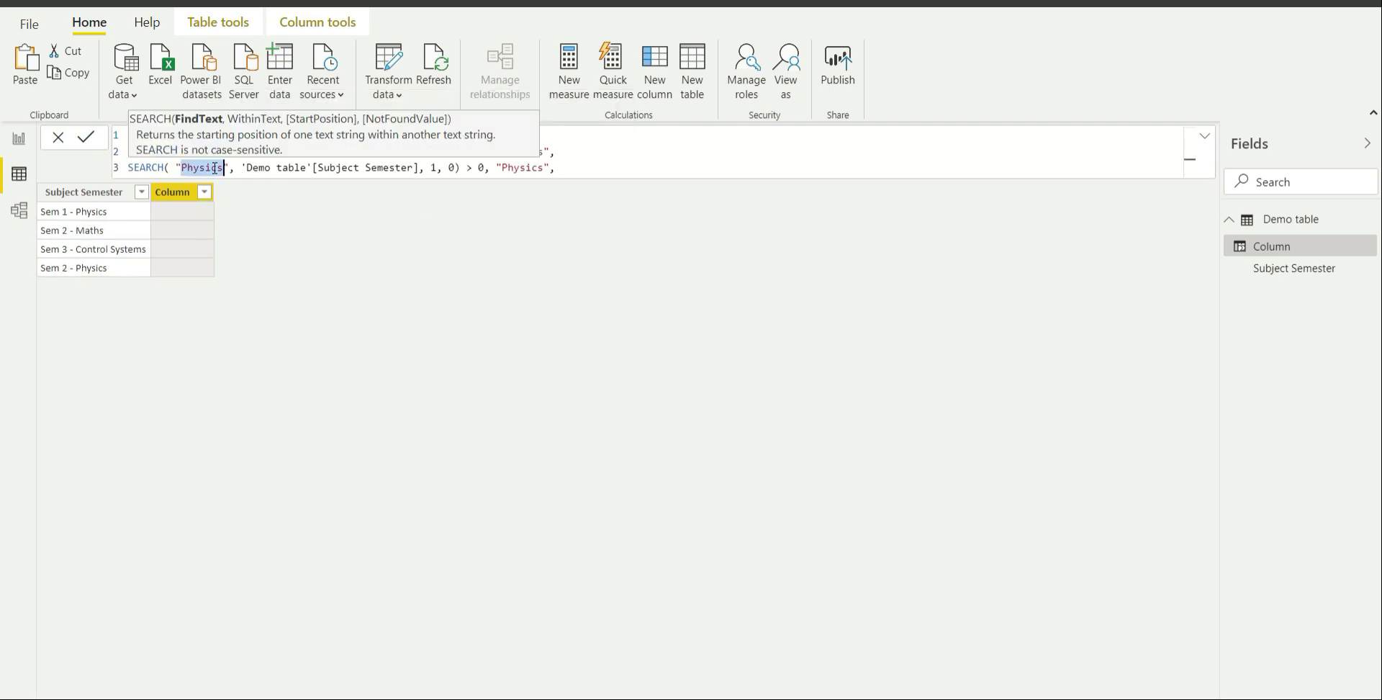
text(Maths)
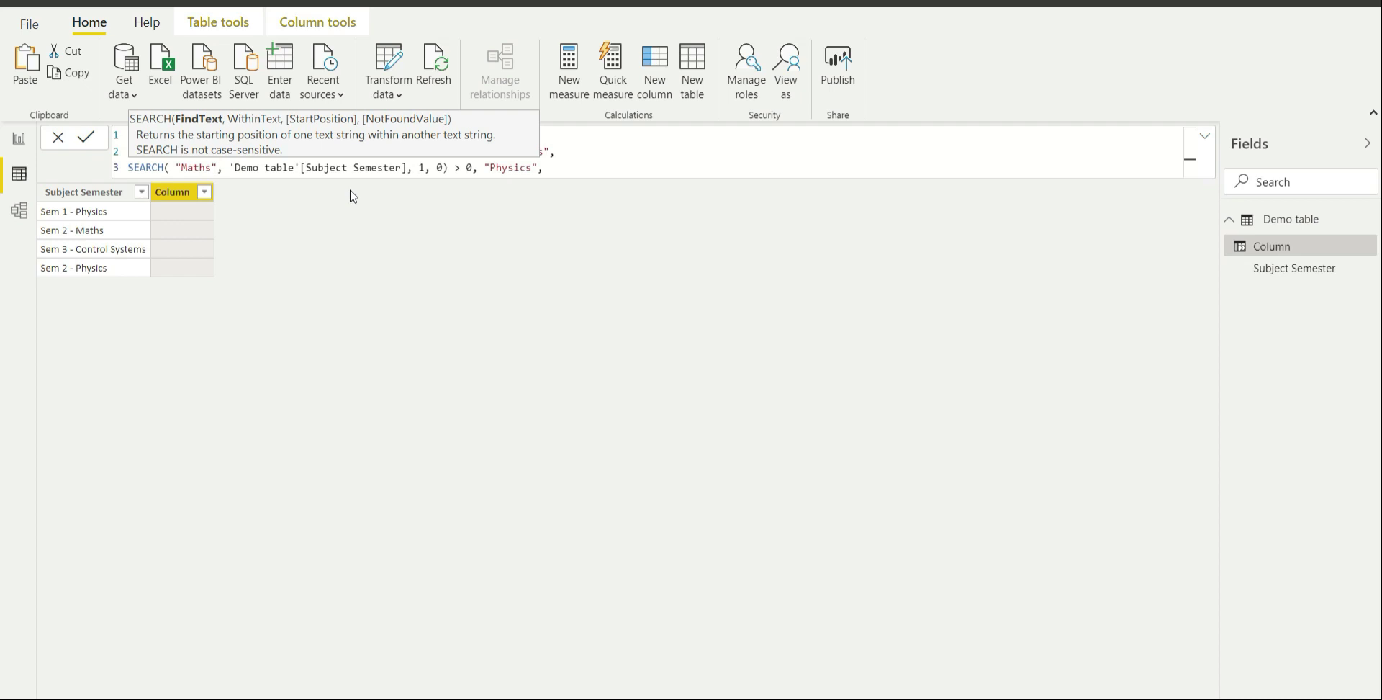
double_click(505, 167)
text(Maths)
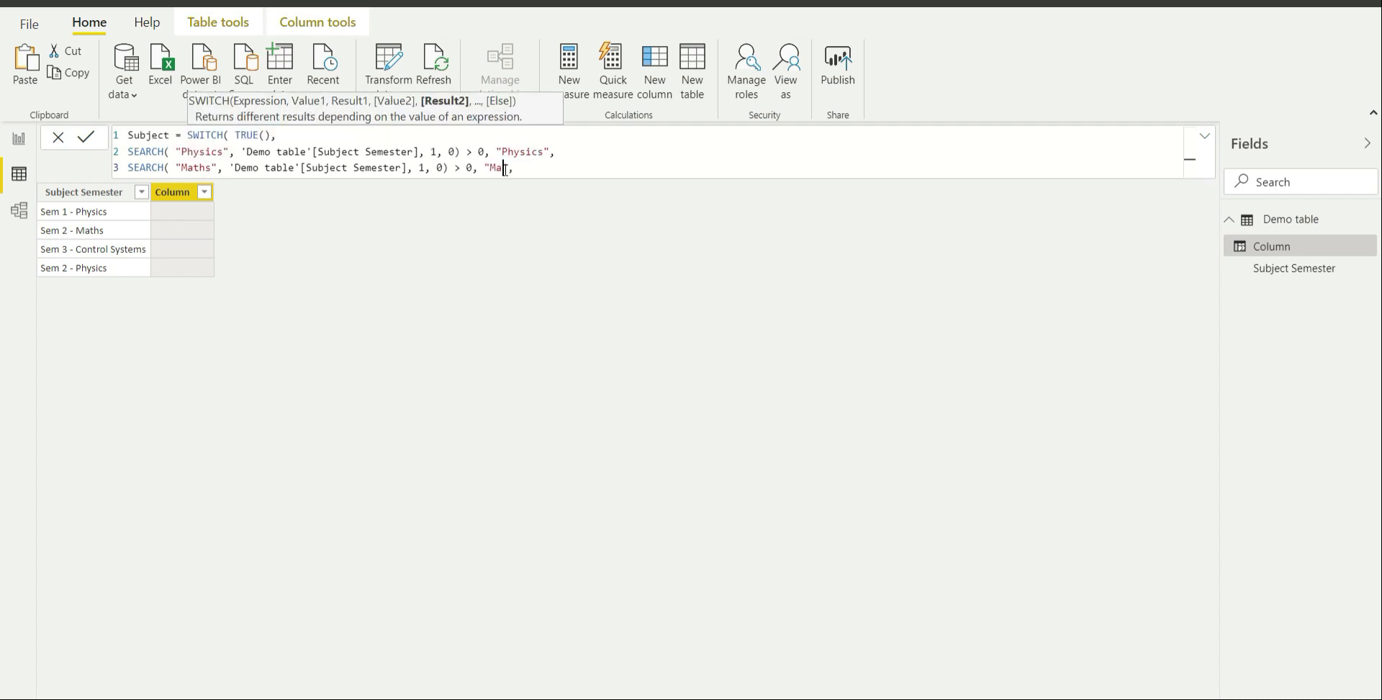
click(542, 170)
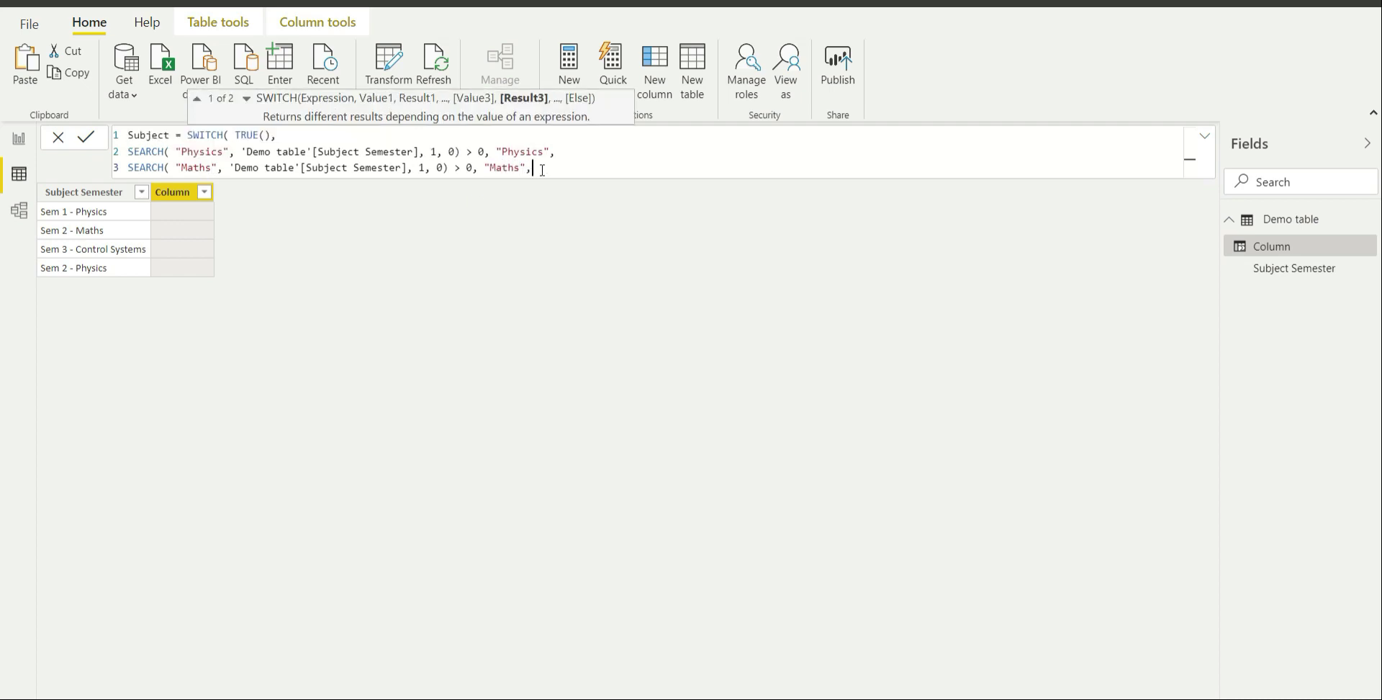
key(shift+Return)
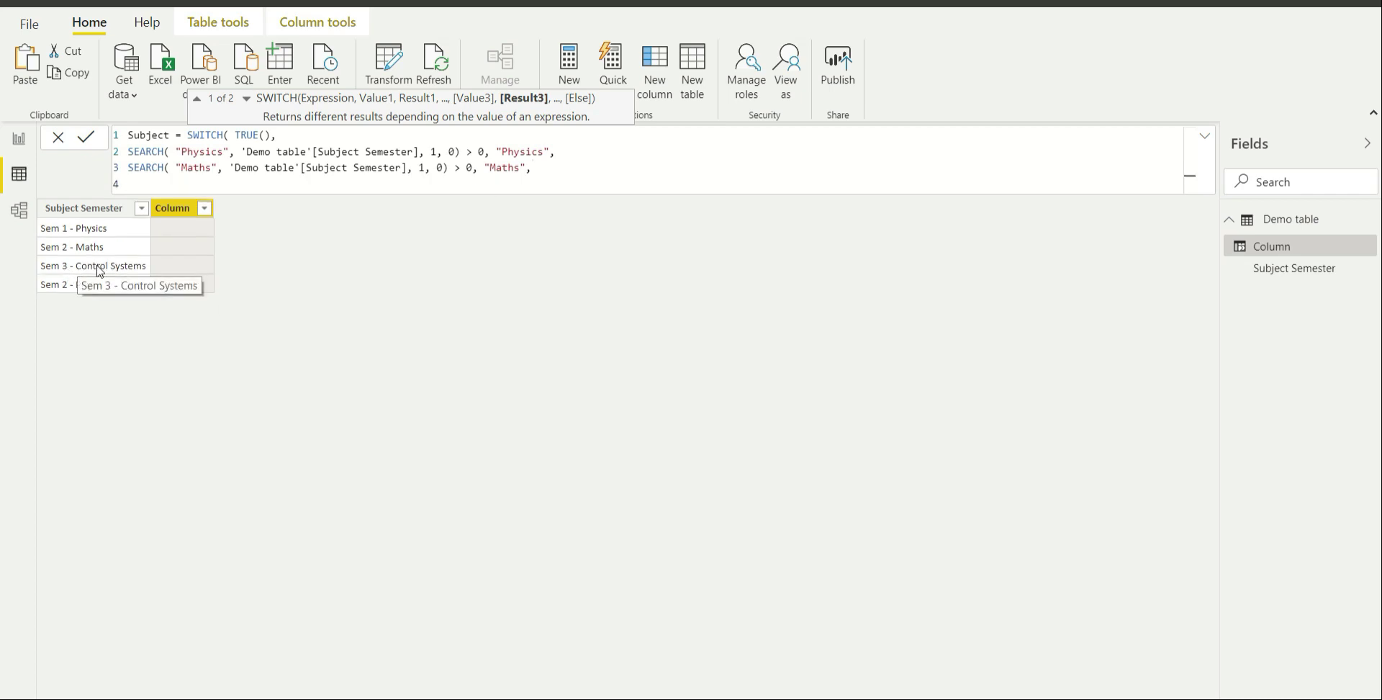
Step: Paste the SEARCH line on the formula's fourth line and replace both its search text and its result with Control Systems
key(ctrl+v)
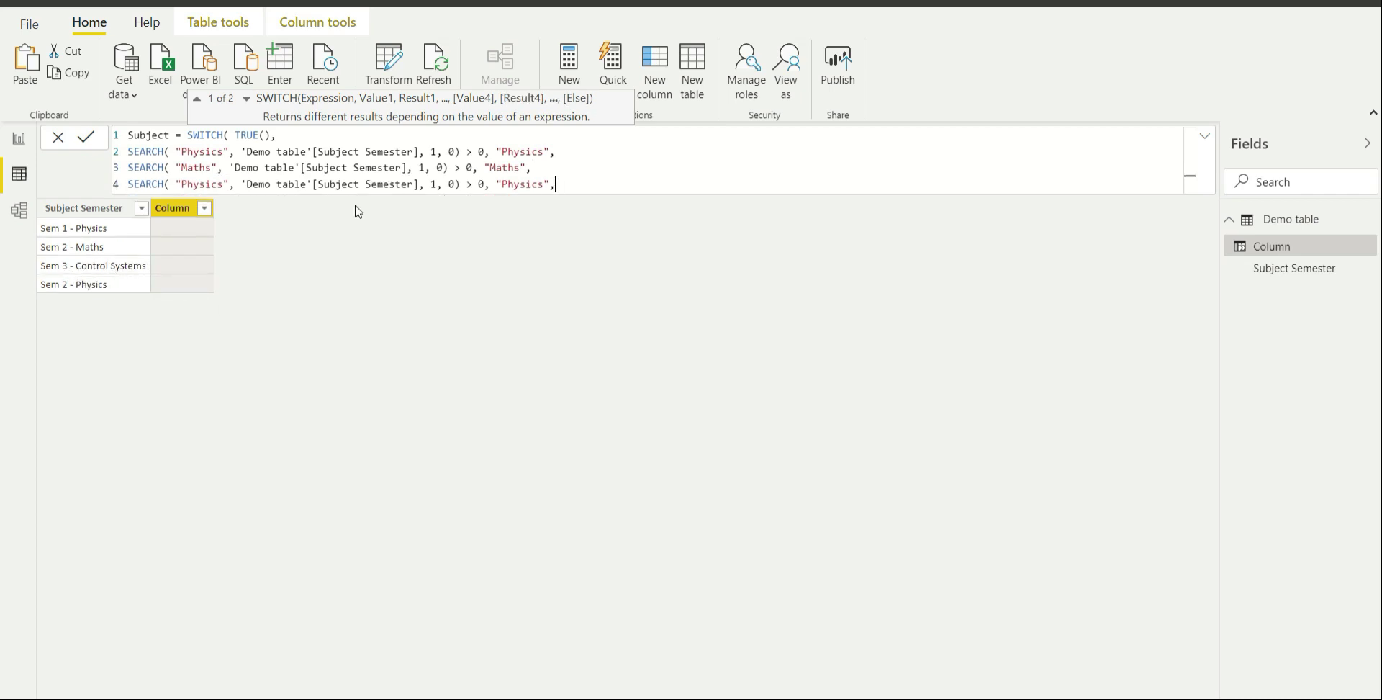
double_click(185, 184)
text(Control Sy)
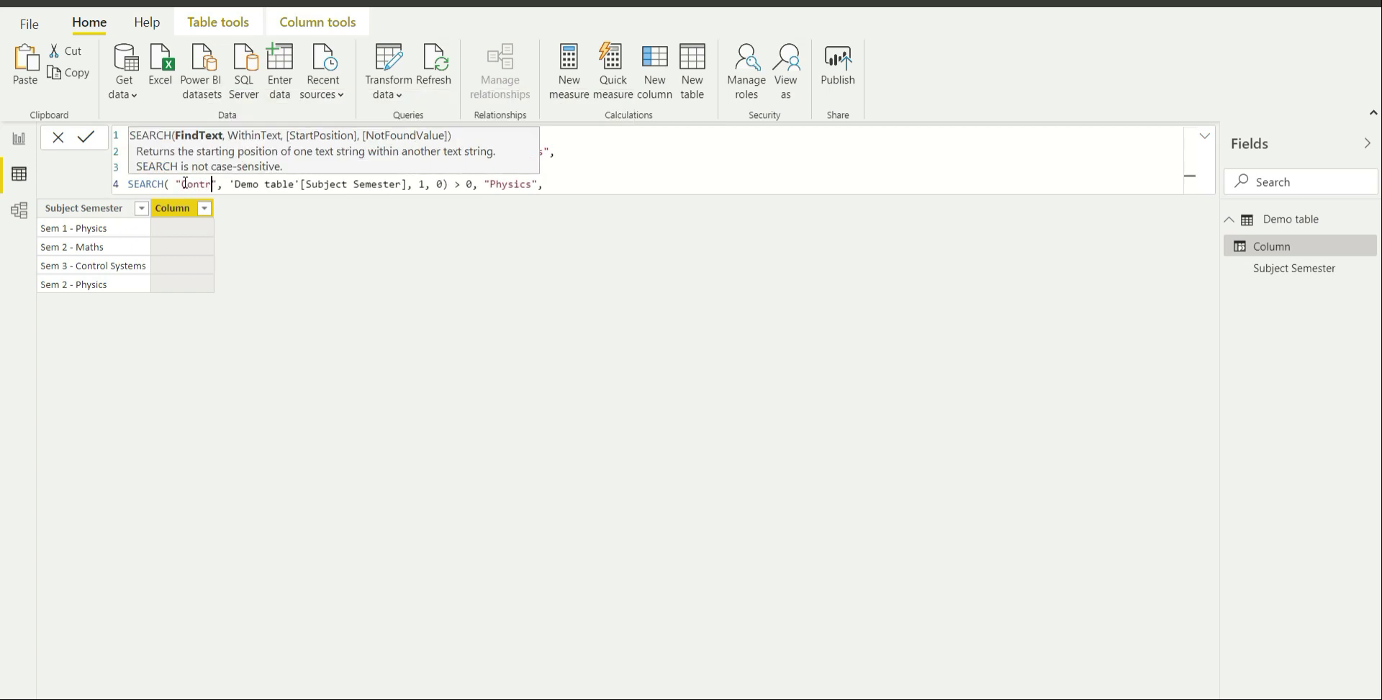
text(stems)
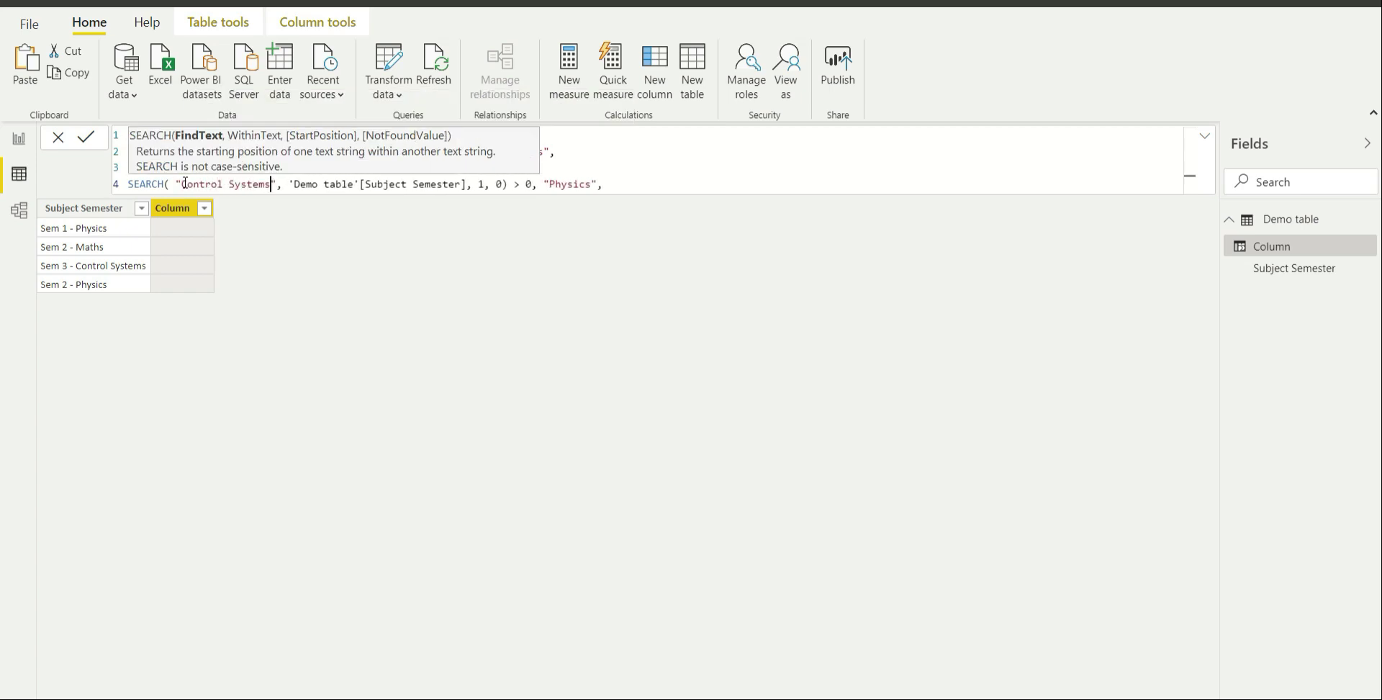
double_click(571, 184)
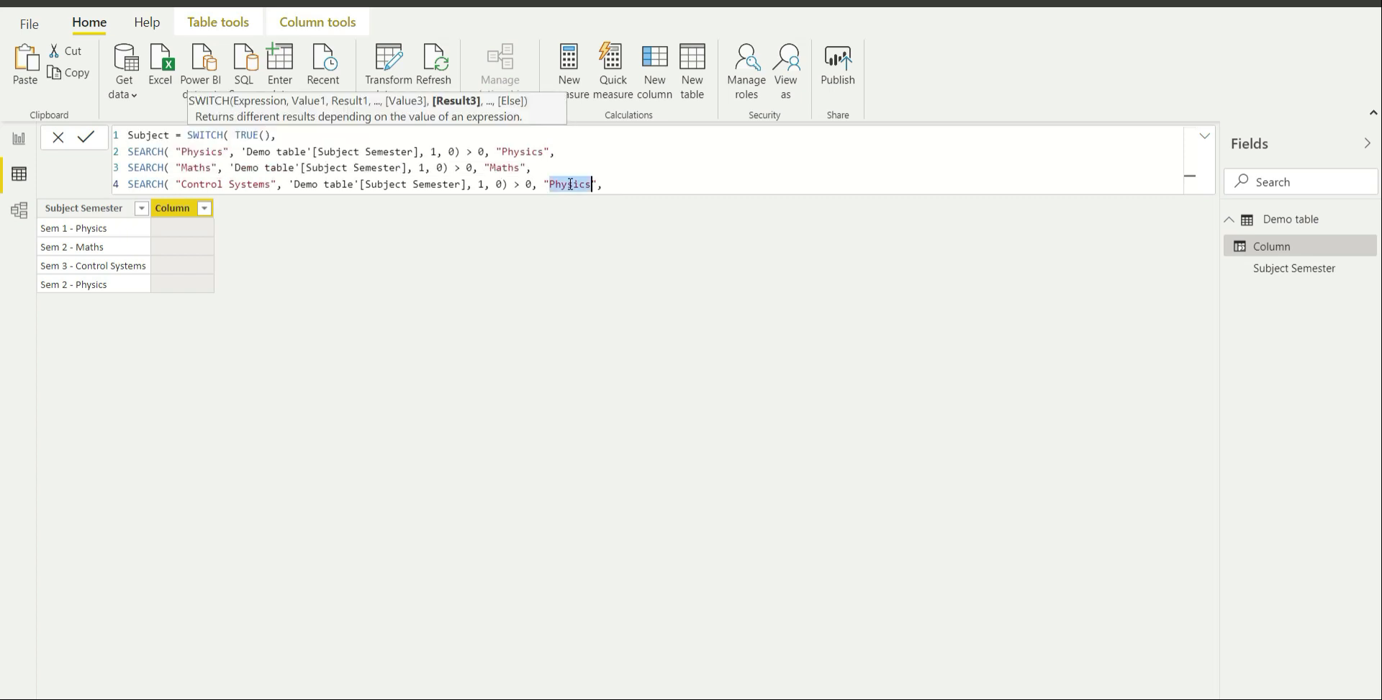
text(Control Systems)
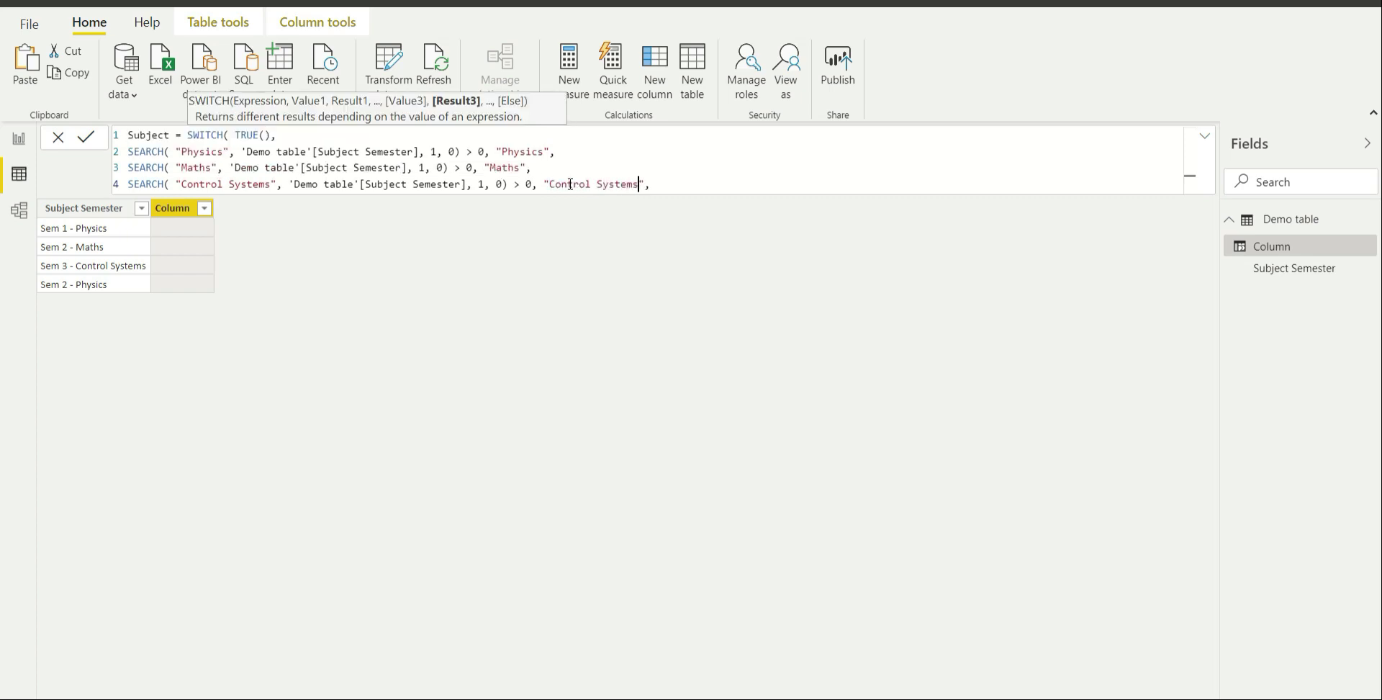
Step: Add "UNKNOWN SUBJECT" as the default result on the fifth line, close the SWITCH function on the sixth, and commit the formula
click(711, 184)
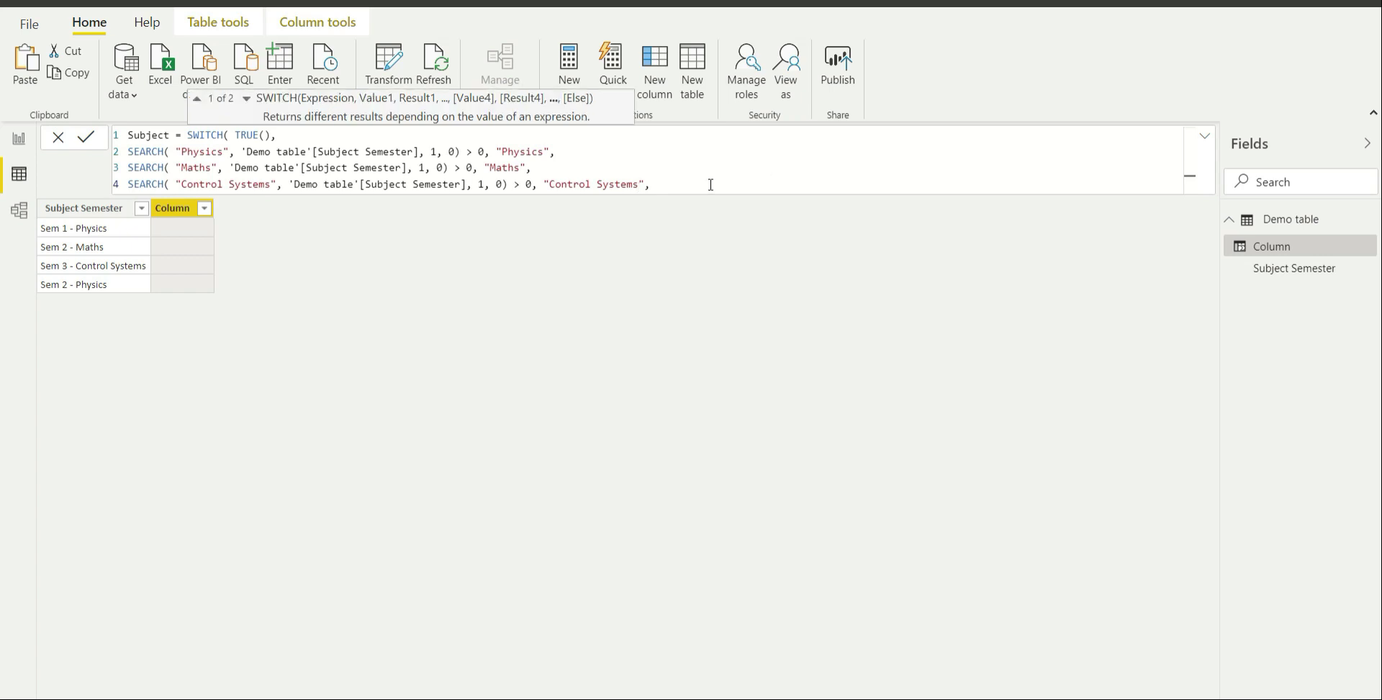
key(shift+Return)
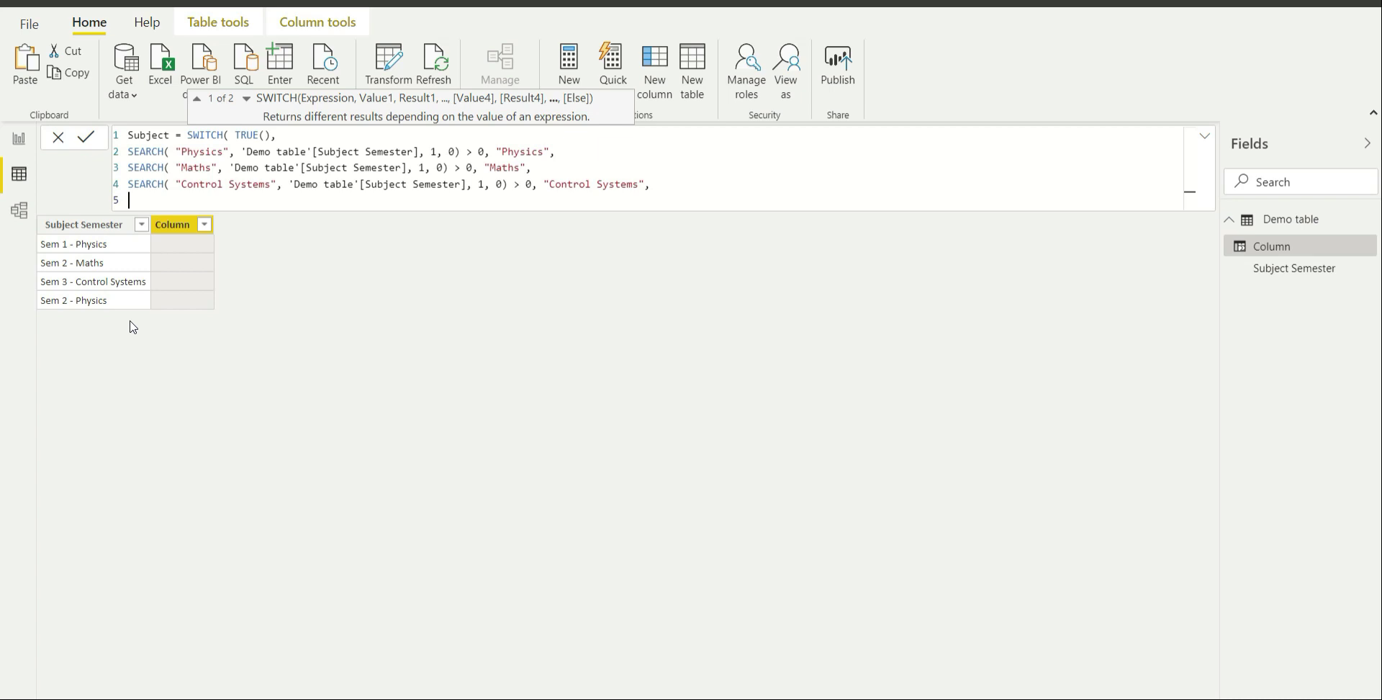
text("UNKNOWN SUBJECT)
click(260, 201)
key(shift+Return)
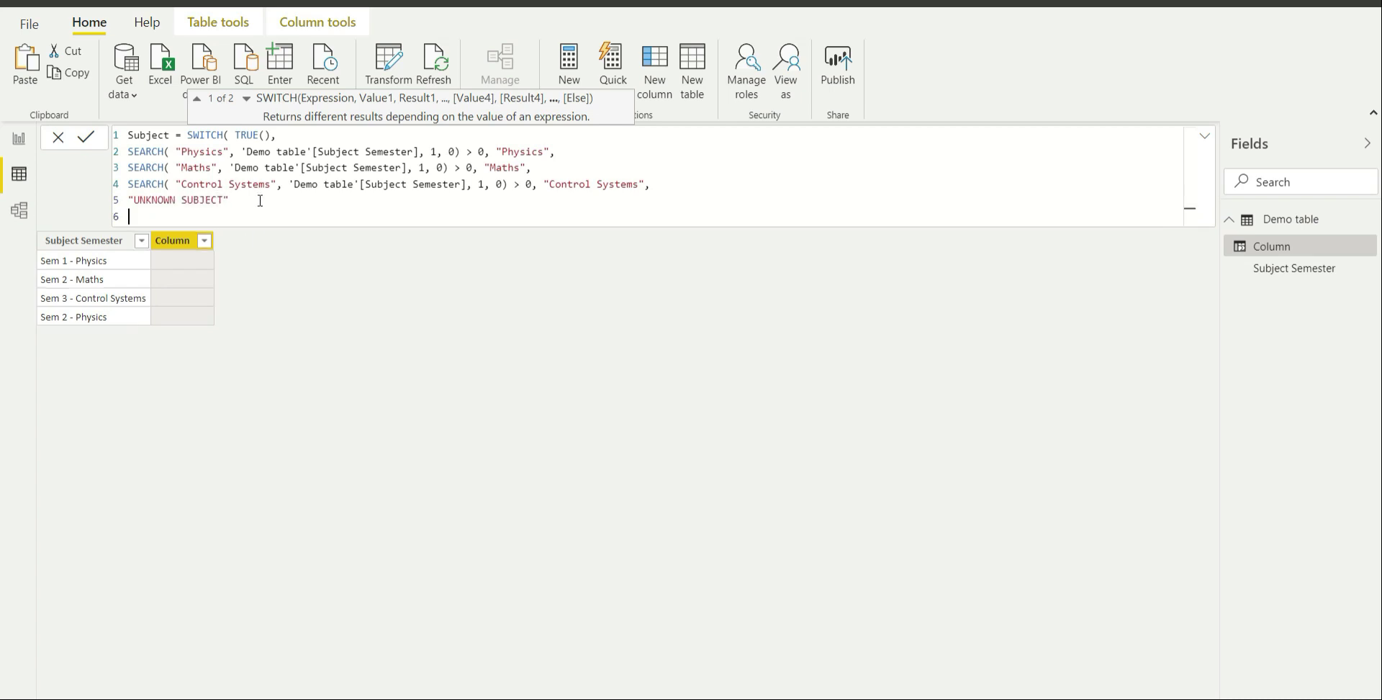
text())
key(Return)
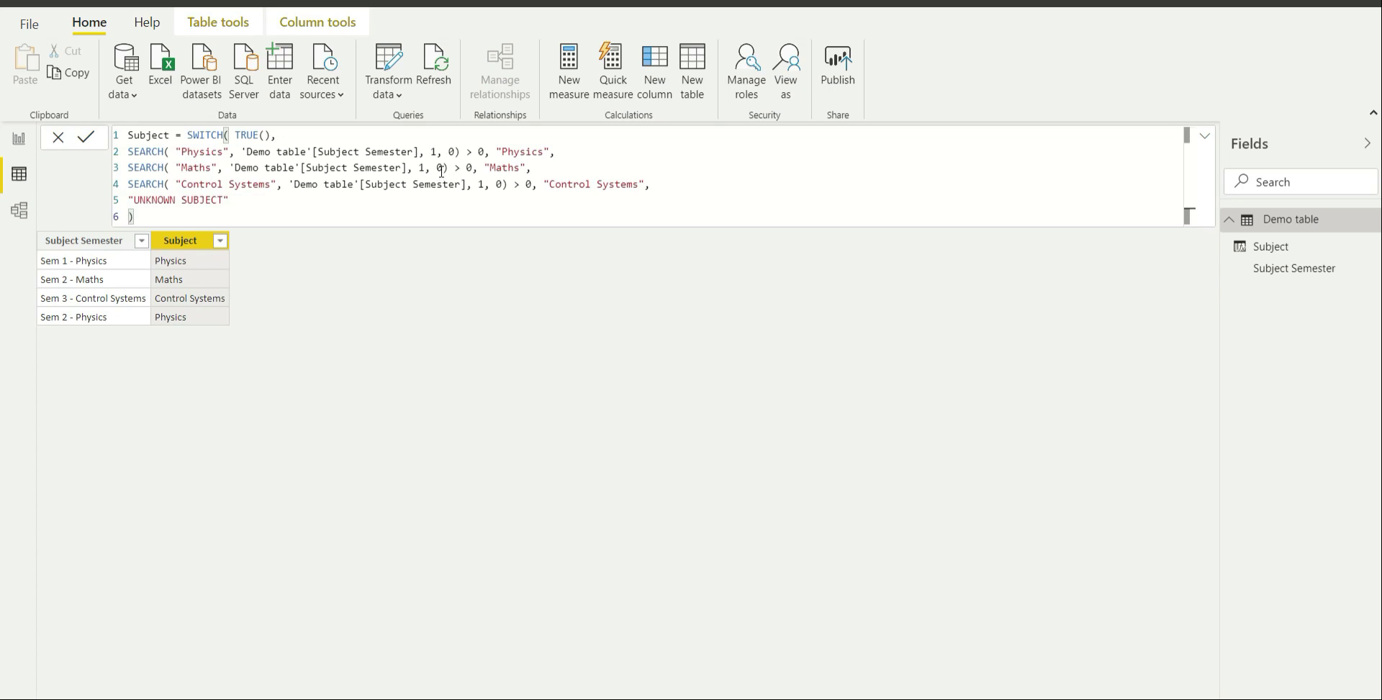
Step: Copy the Physics SEARCH expression without its > 0 comparison from the Subject formula, and add a new calculated column to Demo table
click(461, 152)
drag(461, 152, 129, 152)
key(ctrl+c)
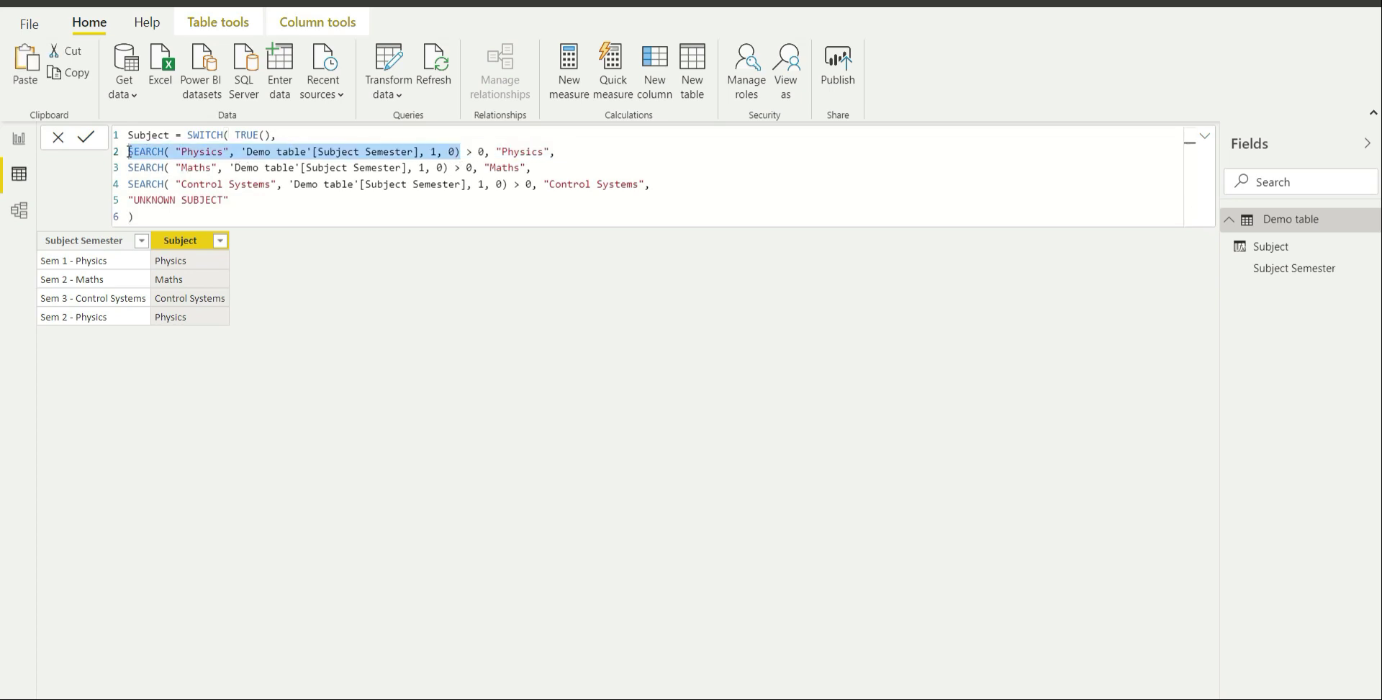
click(1318, 226)
right_click(1318, 226)
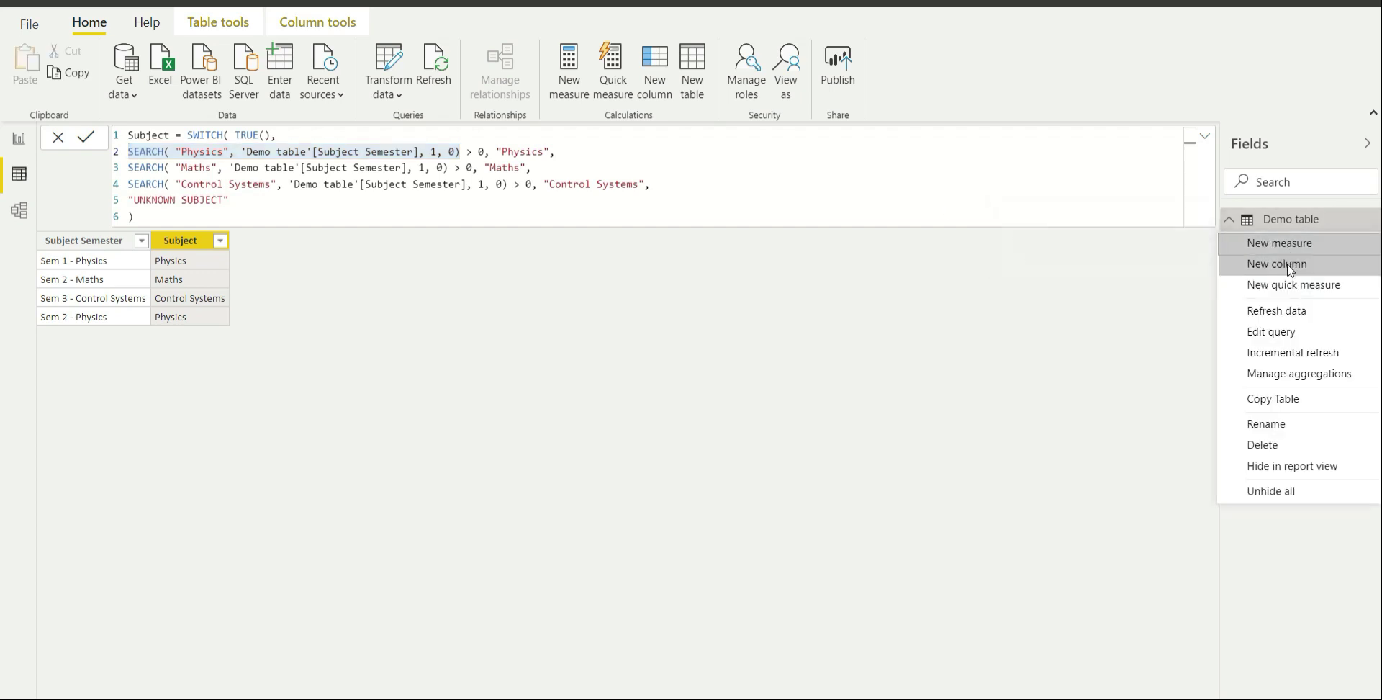
click(833, 257)
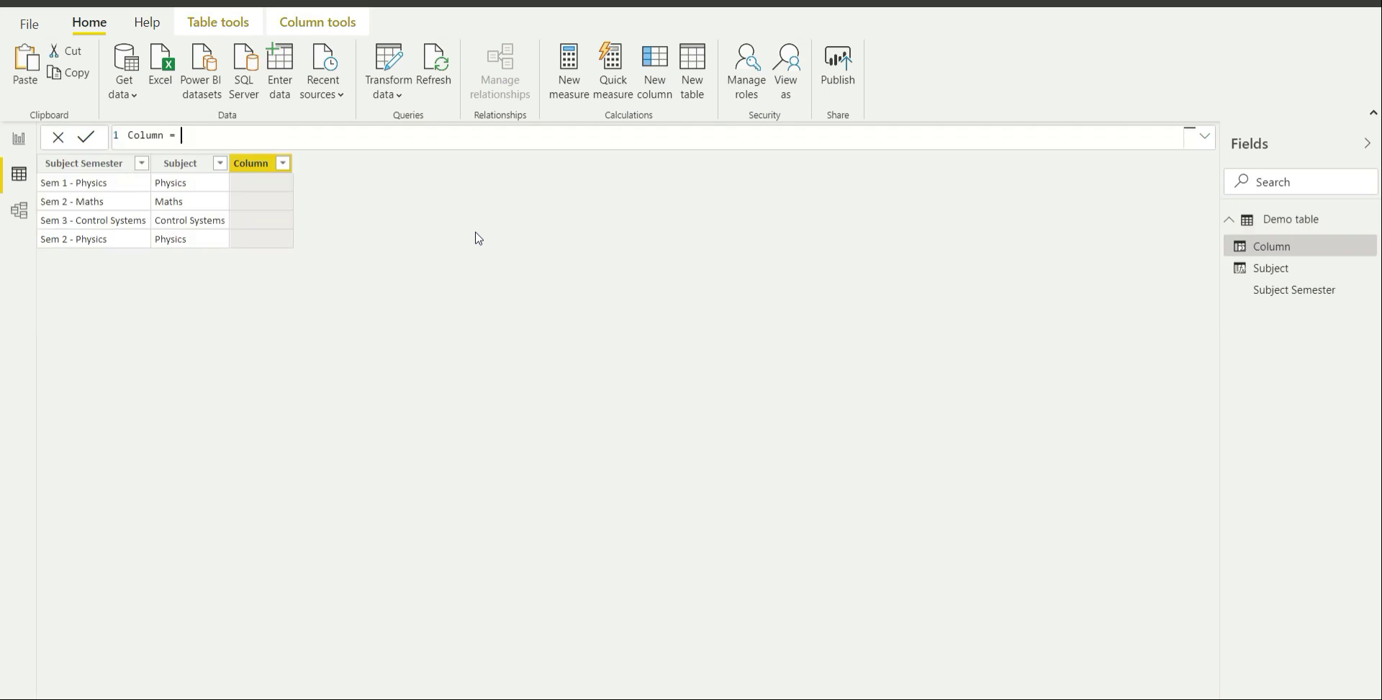
Step: Define the new column as Physics = SEARCH( "Physics", 'Demo table'[Subject Semester], 1, 0) and commit it
double_click(148, 134)
text(Physics)
click(233, 139)
key(ctrl+v)
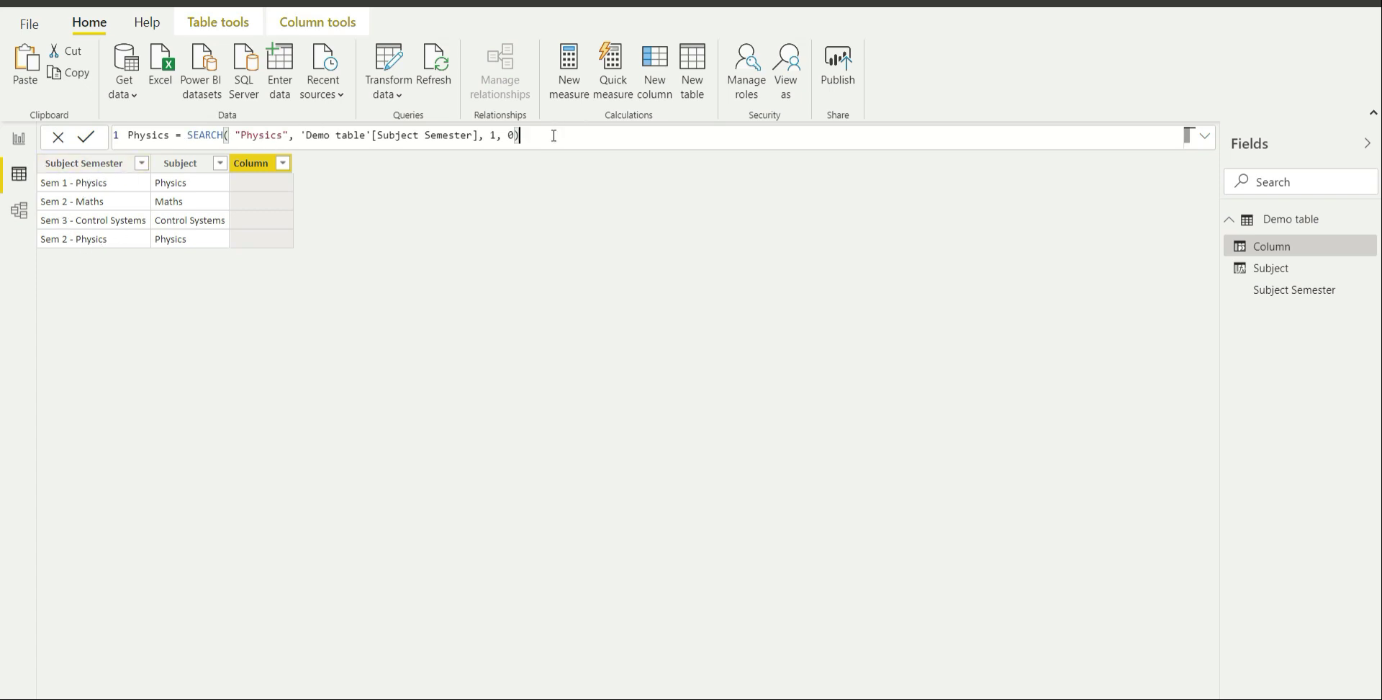
key(Return)
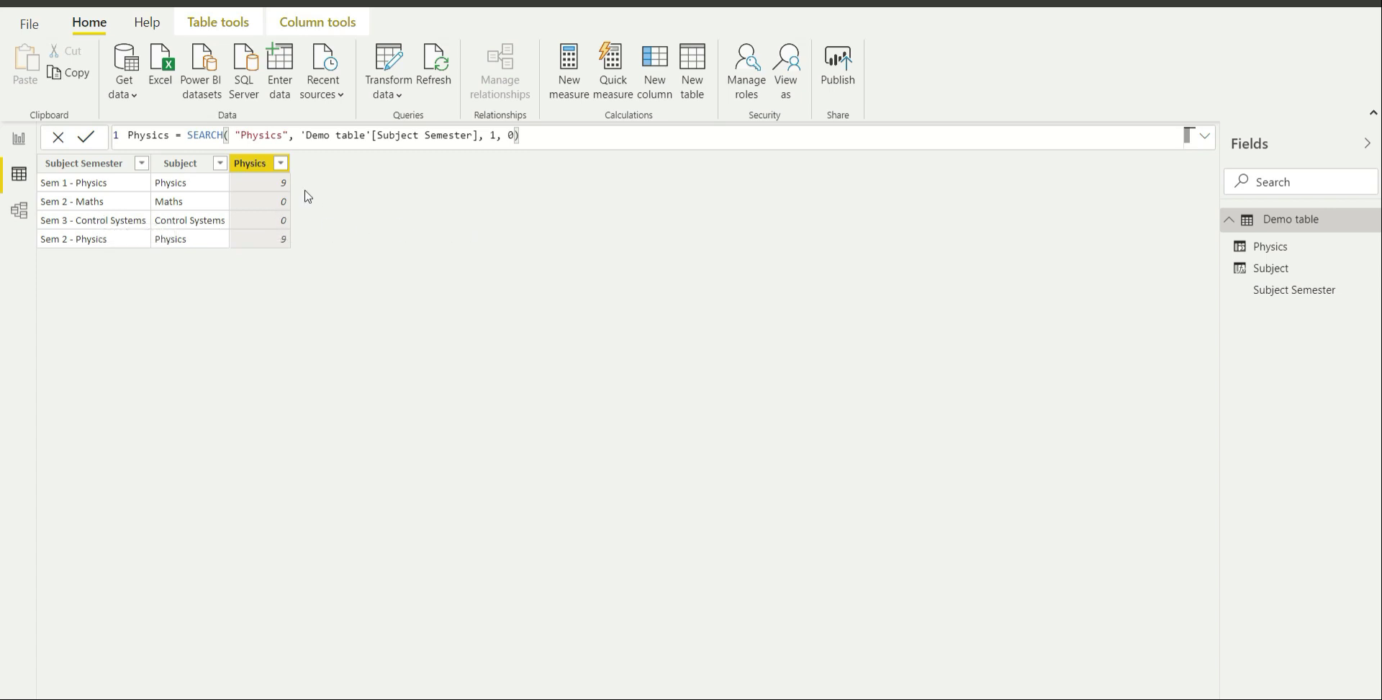
Step: Change both the column name and the search text in the Physics column's formula to Maths, and commit it
double_click(254, 137)
text(Maths)
double_click(143, 137)
text(Maths)
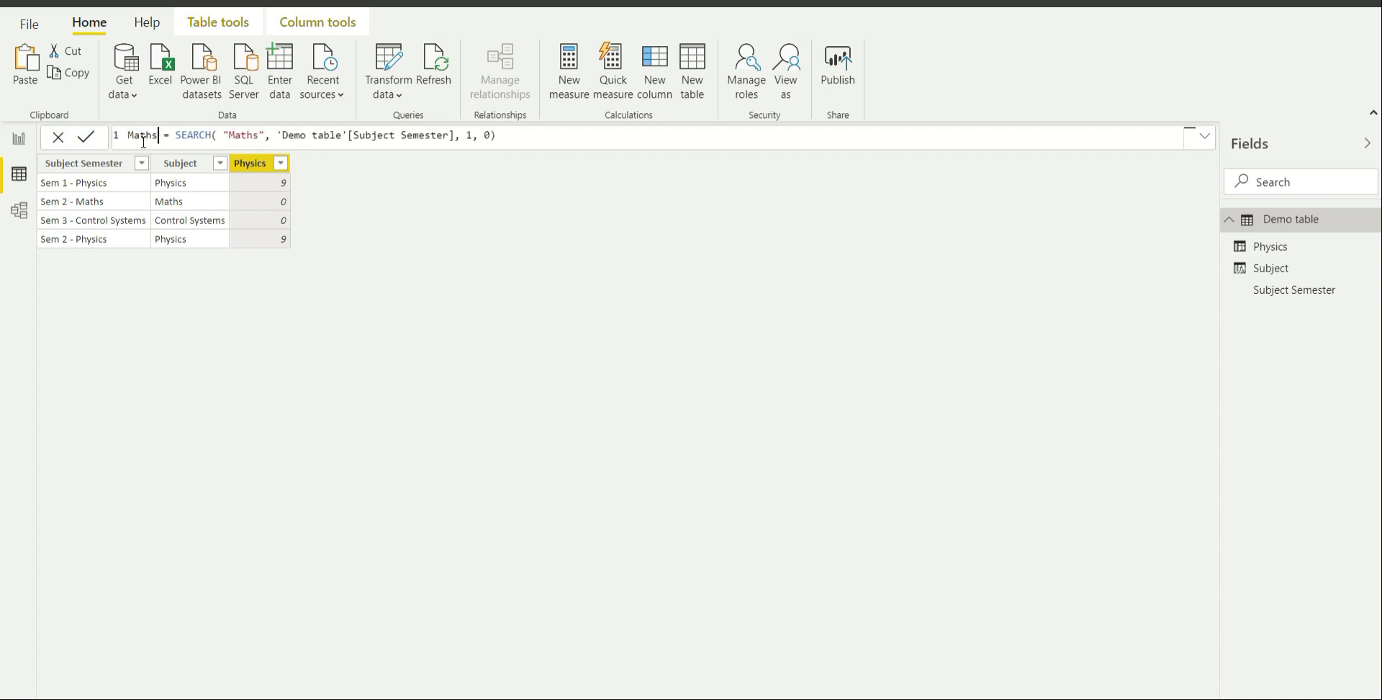
click(534, 136)
key(Return)
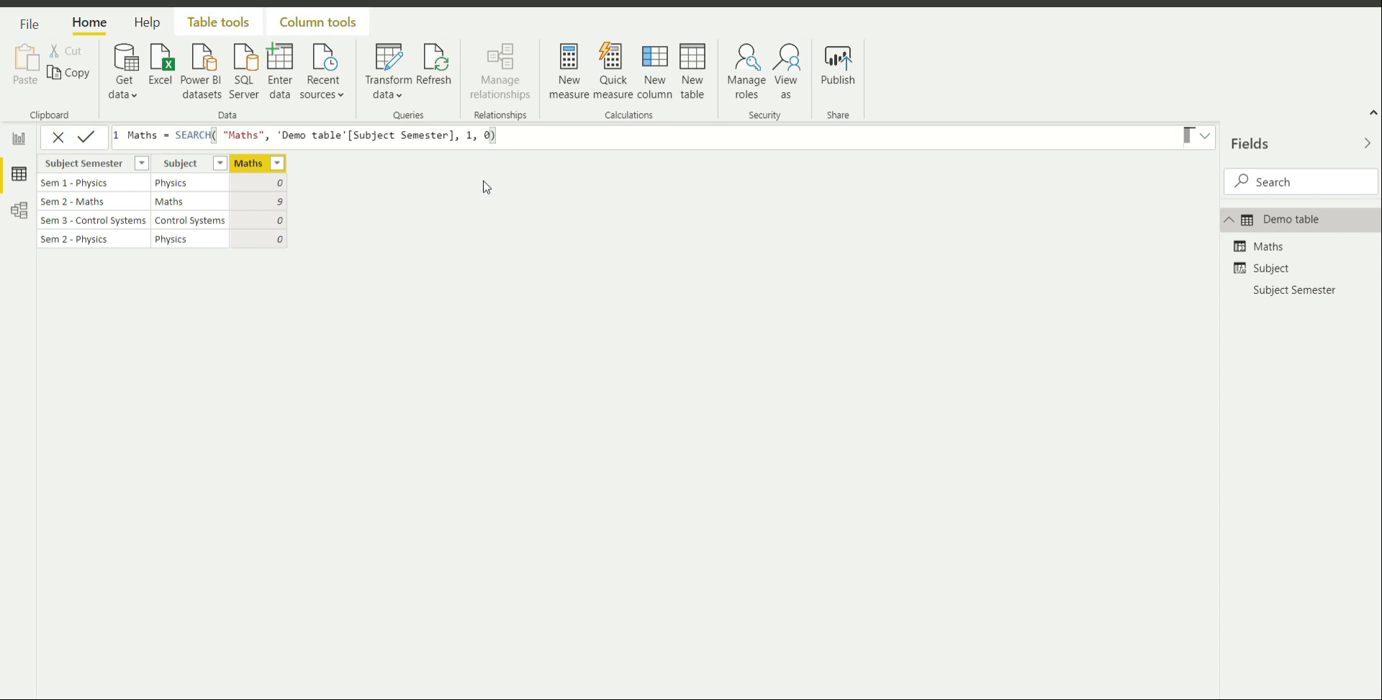
Step: Add another calculated column to Demo table and begin its formula as Physics Find = FIND( "Physics",
right_click(1299, 229)
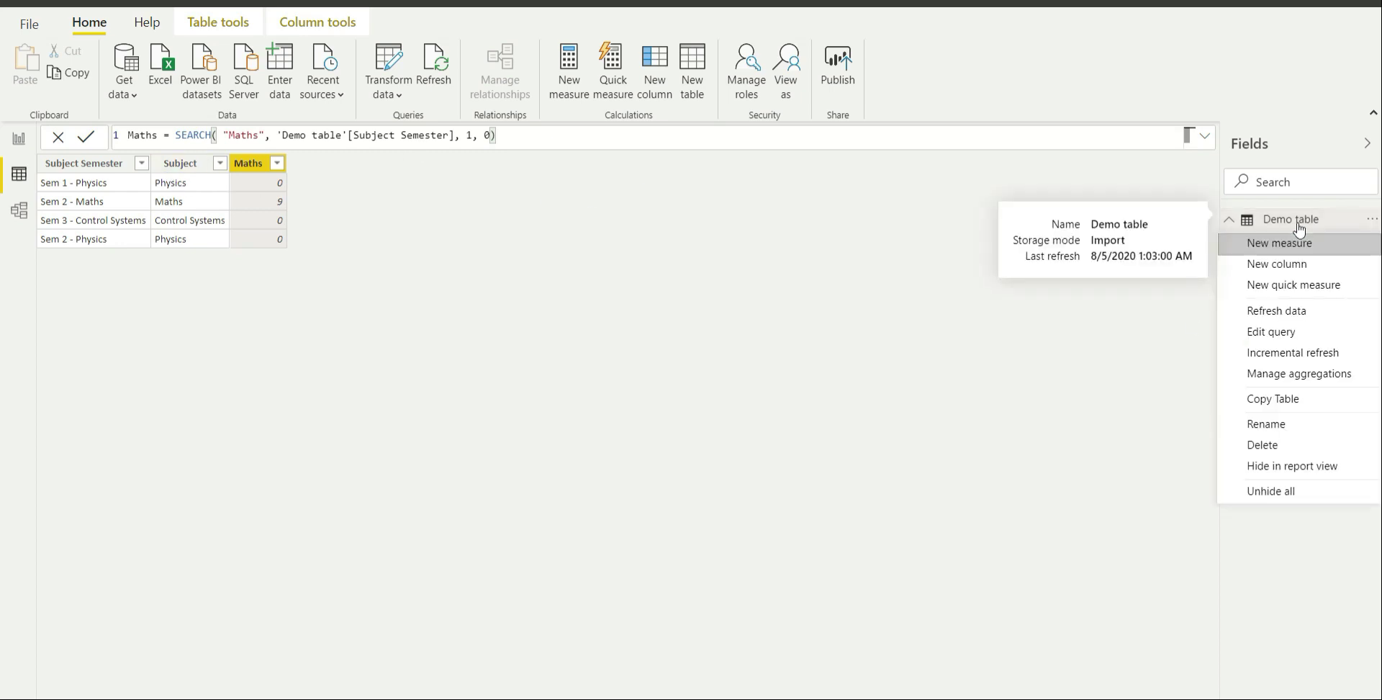
click(1300, 263)
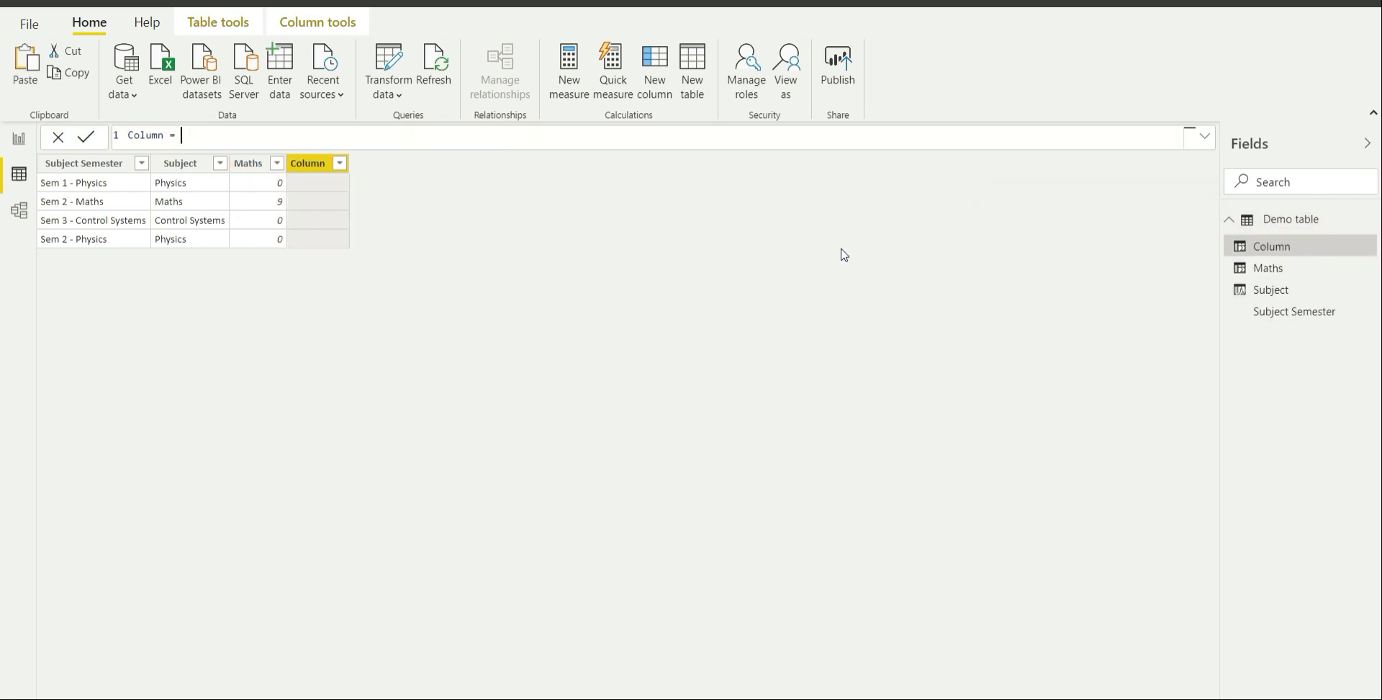
double_click(151, 135)
text(Physics Find = FIND()
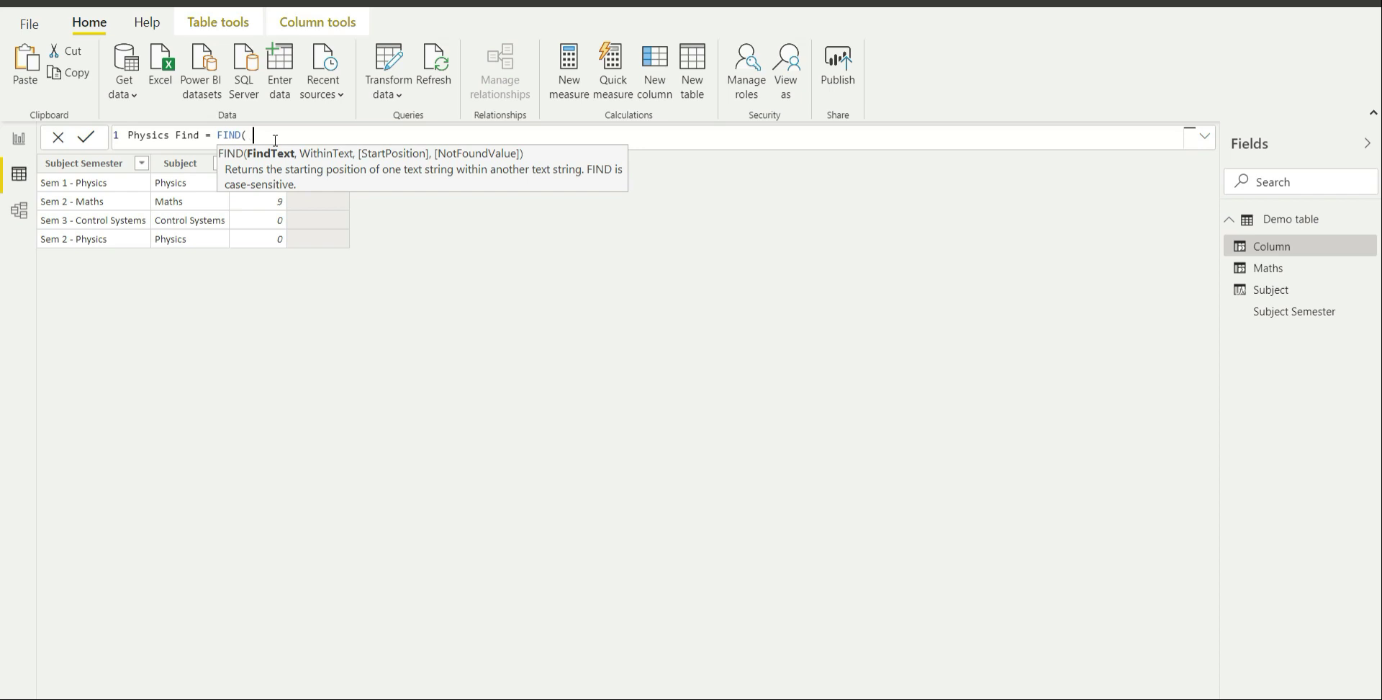
text( "Physics", )
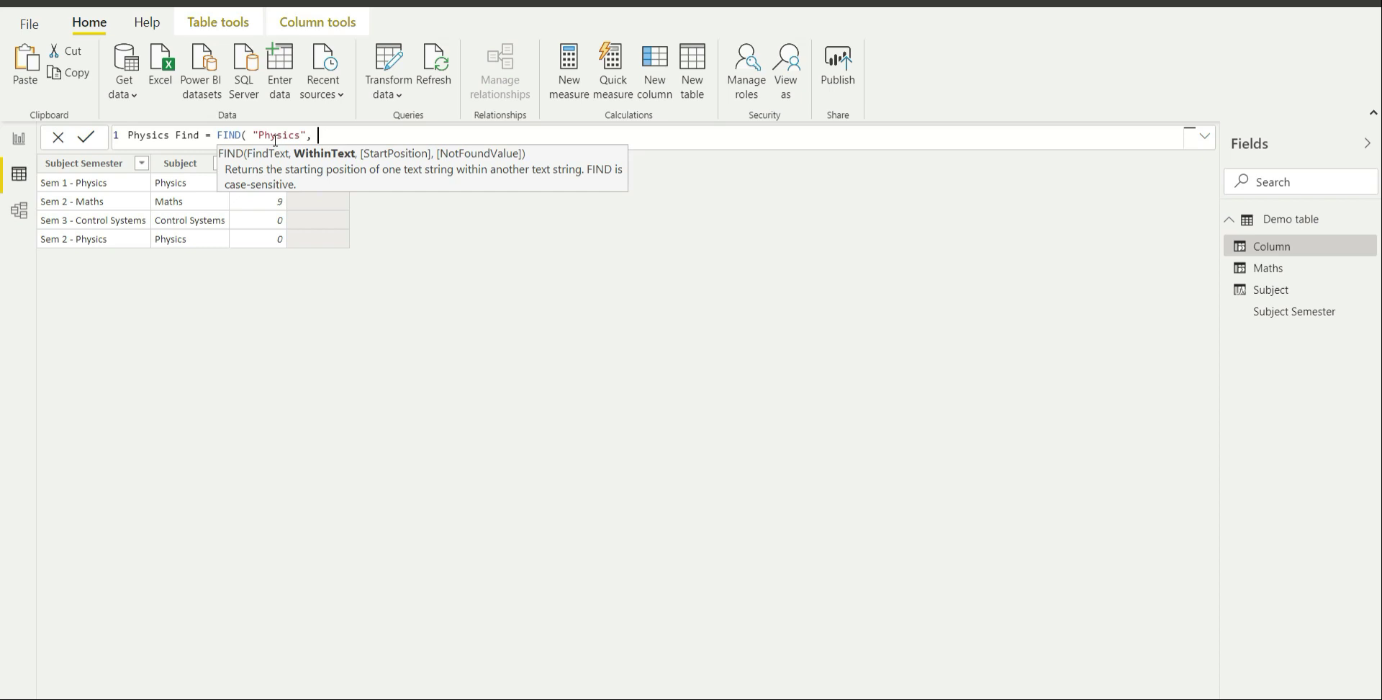
Step: Complete the FIND function with 'Demo table'[Subject Semester], start position 1 and not-found value 0, and commit the column
text(sub)
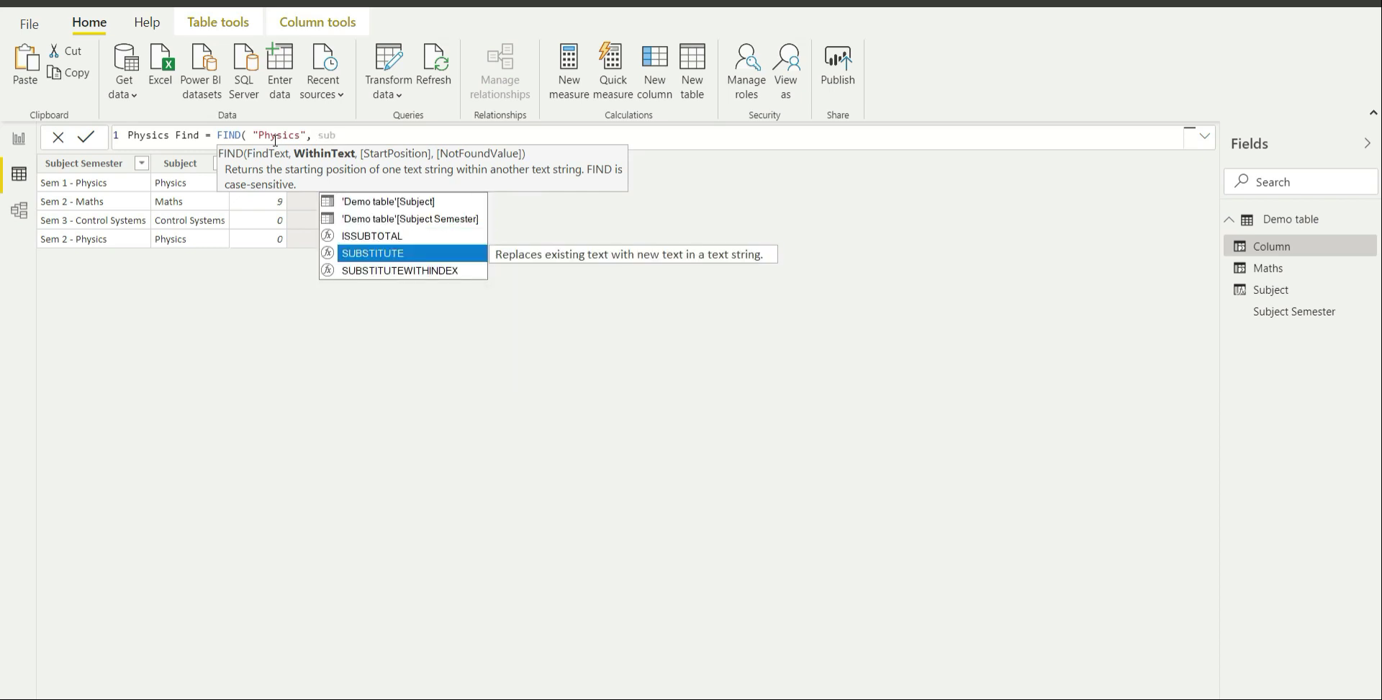
key(Up)
key(Up)
key(Tab)
text(, )
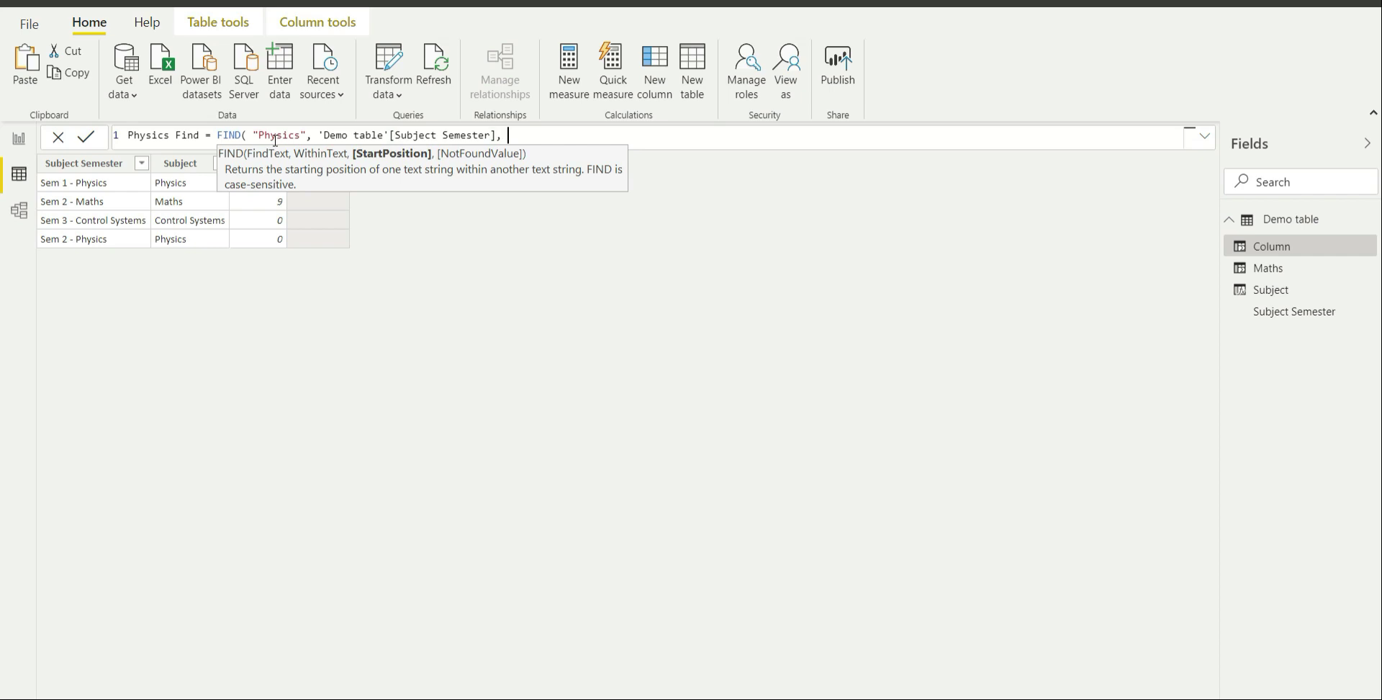
text(1, )
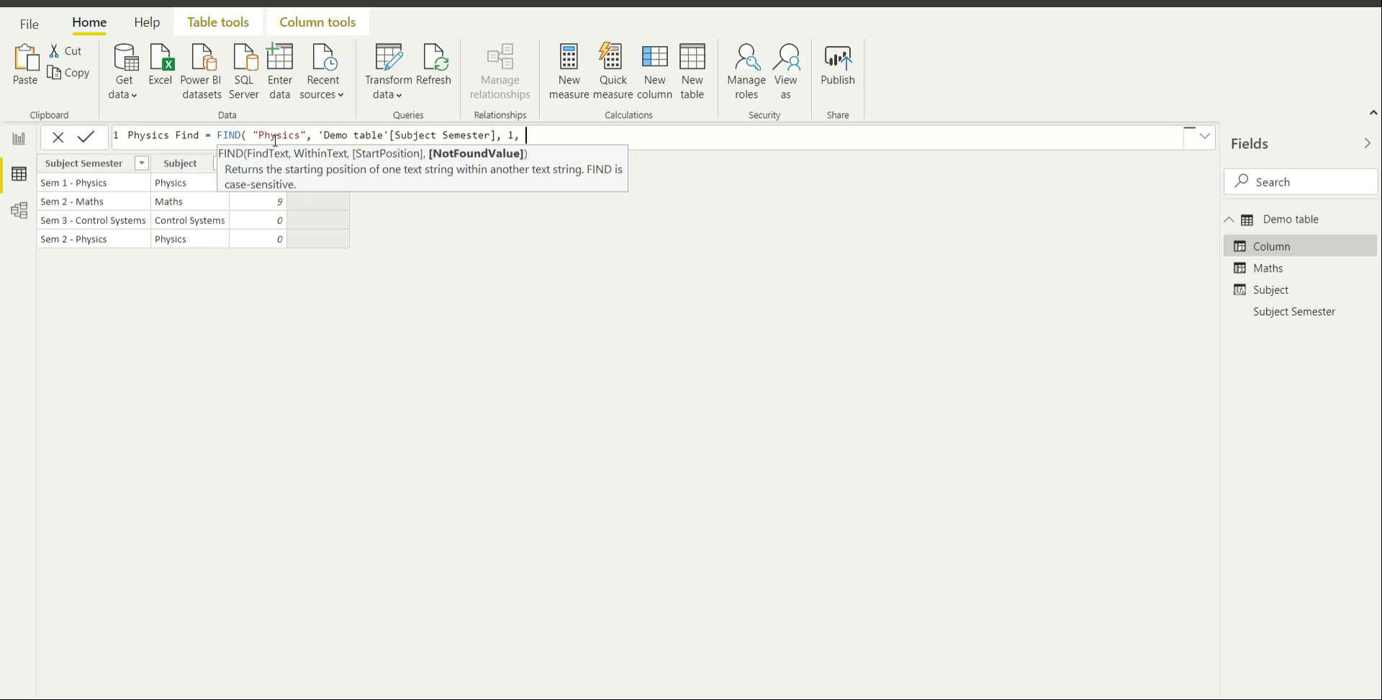
text(0))
key(Return)
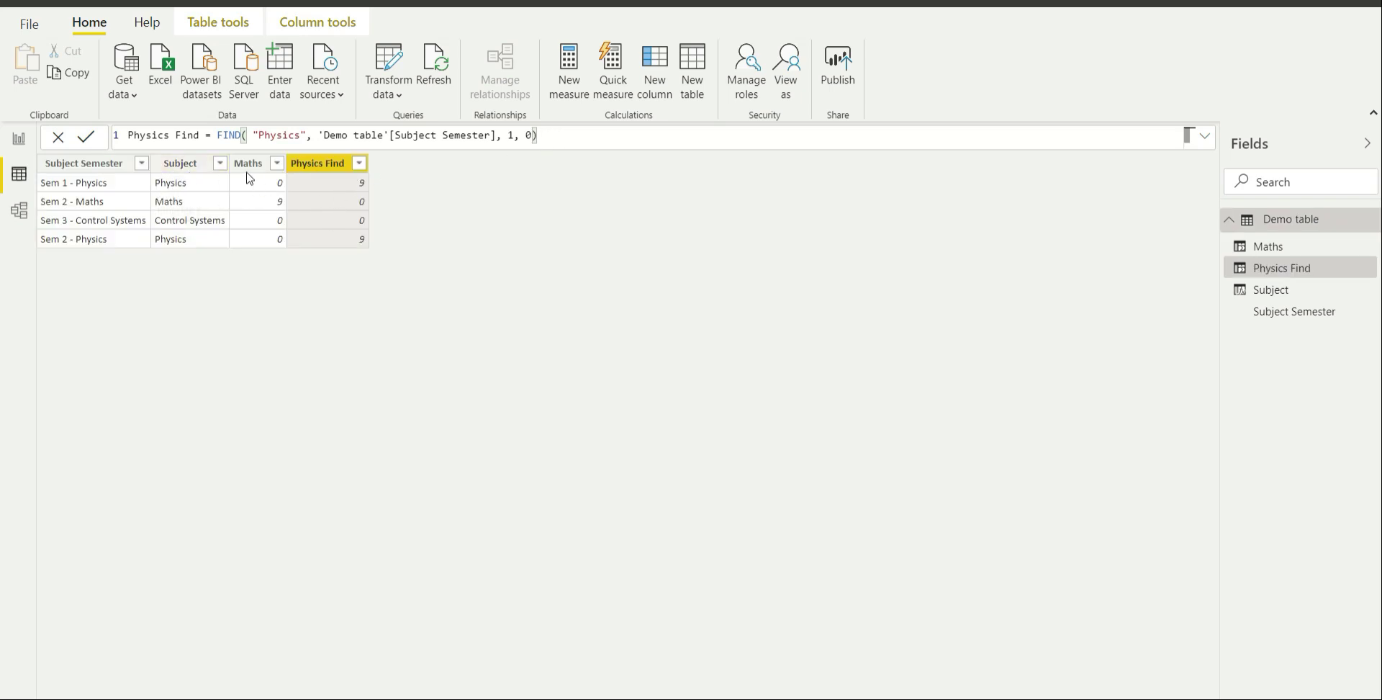
Step: Change the start position in the Physics Find formula to 9 and commit it
key(Left)
key(Left)
key(Left)
key(Left)
key(shift+Left)
key(ctrl+c)
key(BackSpace)
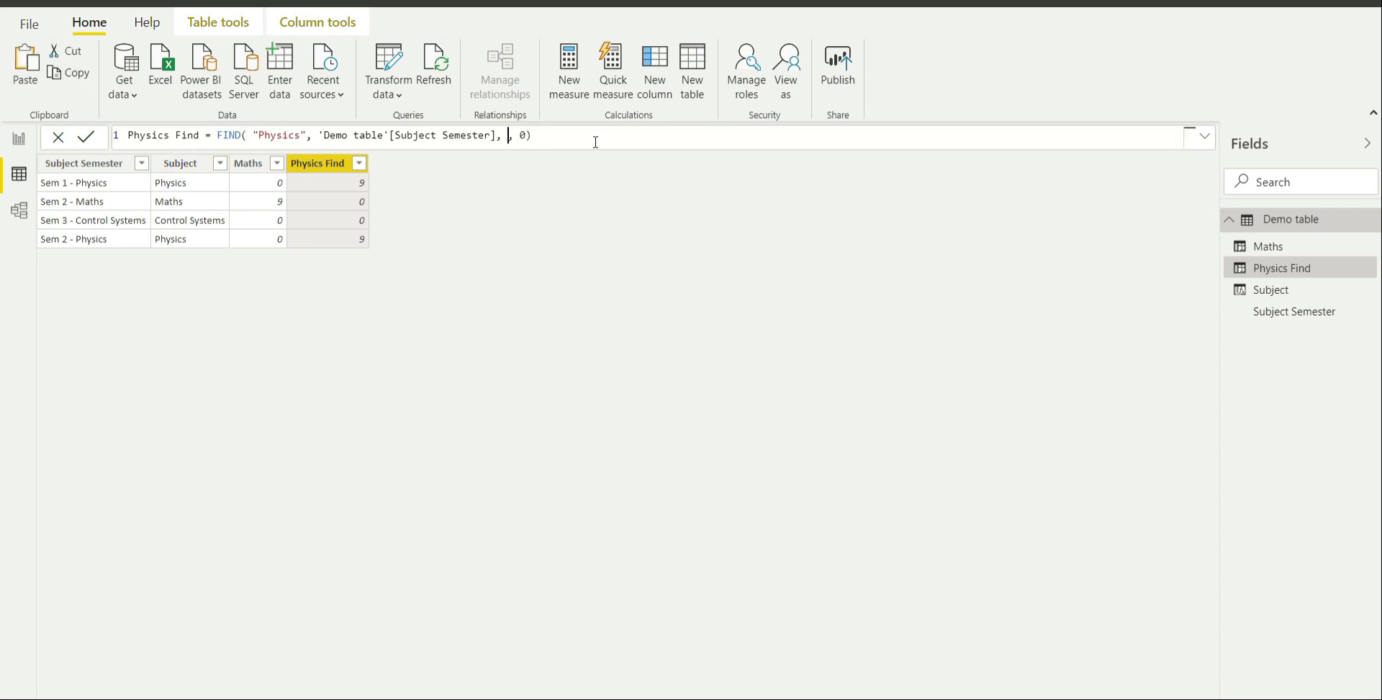
text(9)
click(581, 136)
key(Return)
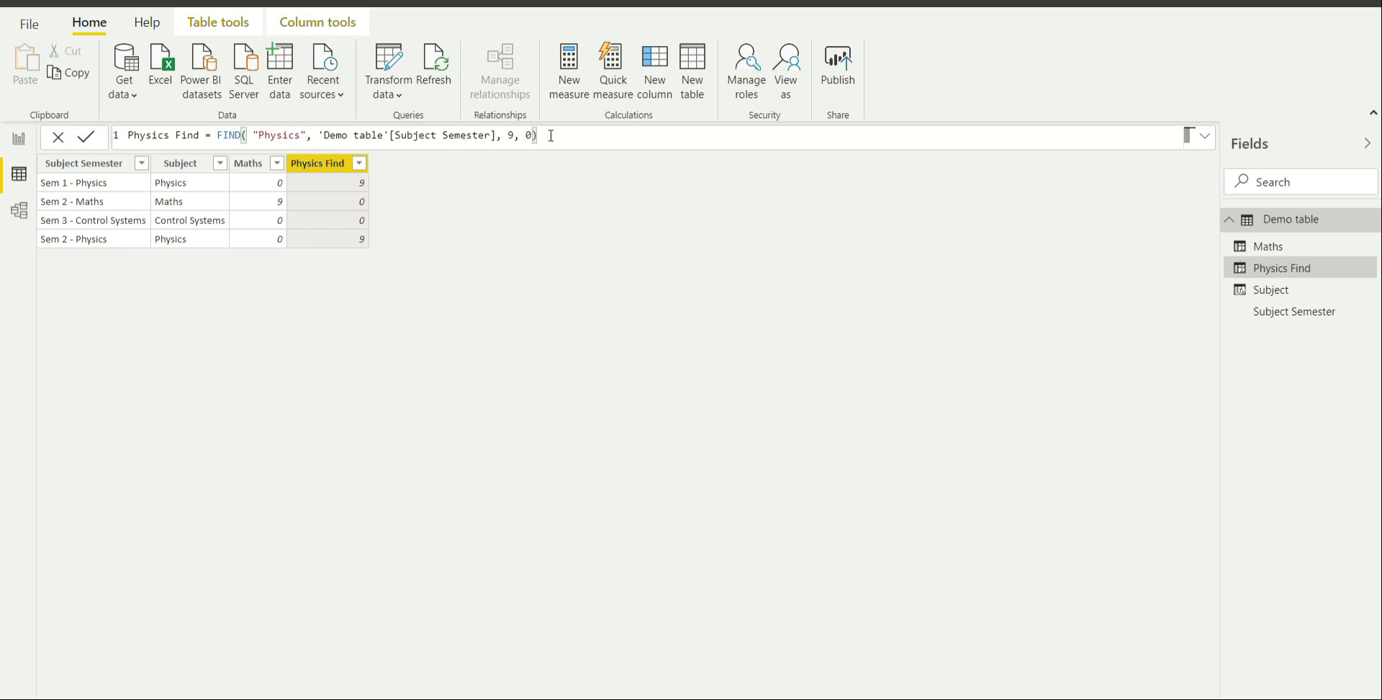
Step: Set the start position in the Physics Find formula to 2 and commit it
double_click(512, 135)
key(BackSpace)
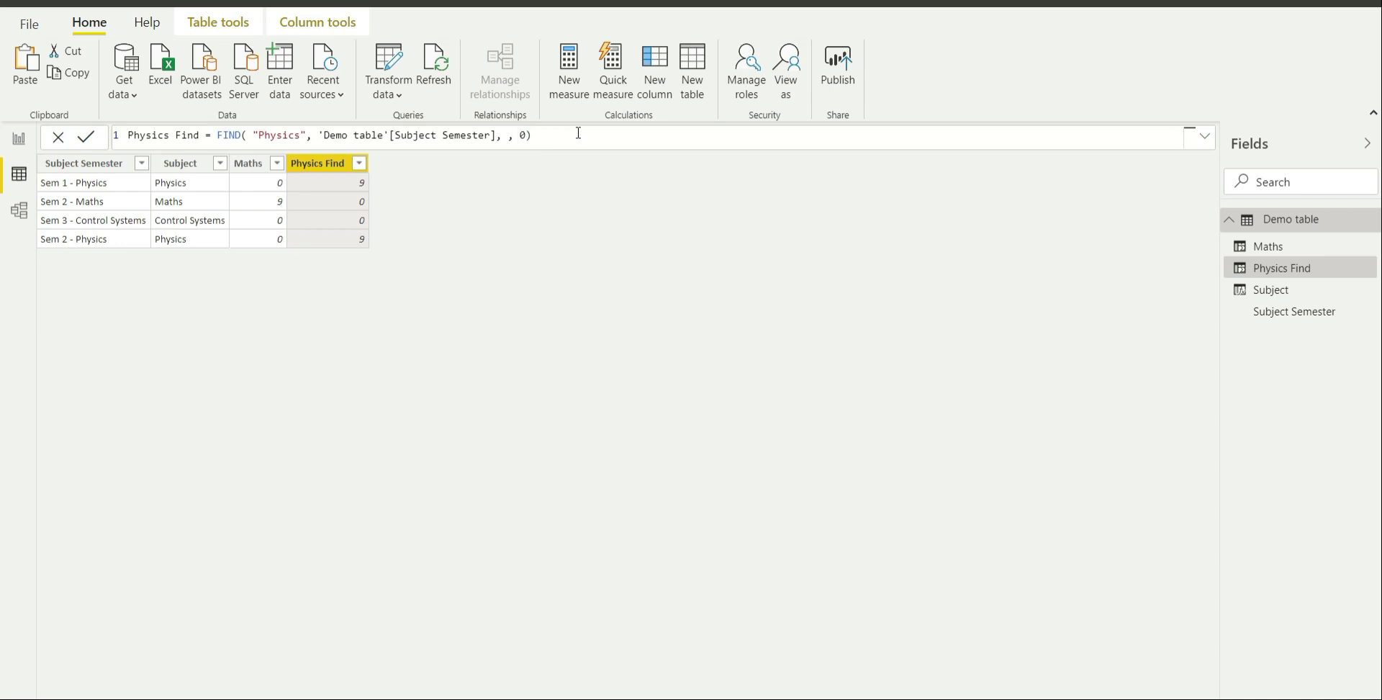
text(2)
key(Return)
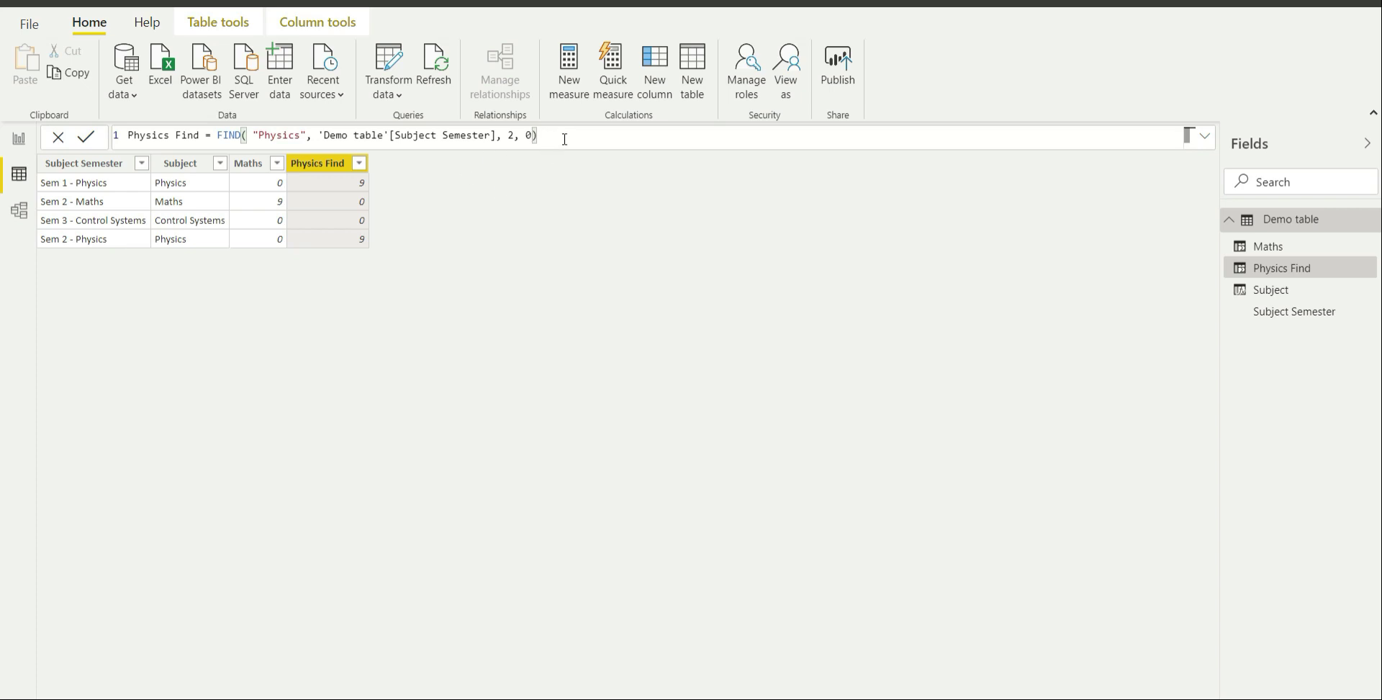
Step: Open the Subject column's formula and replace SEARCH with FIND in its Physics condition
click(158, 173)
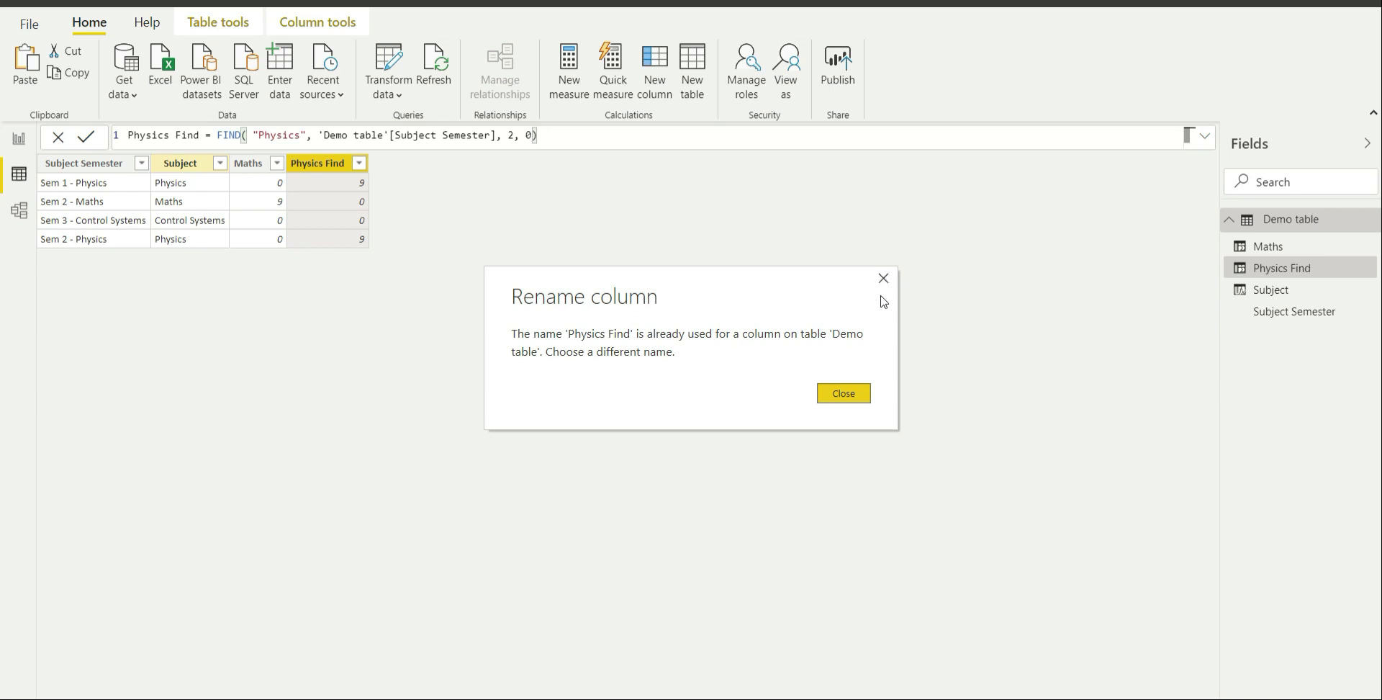
click(845, 396)
click(180, 162)
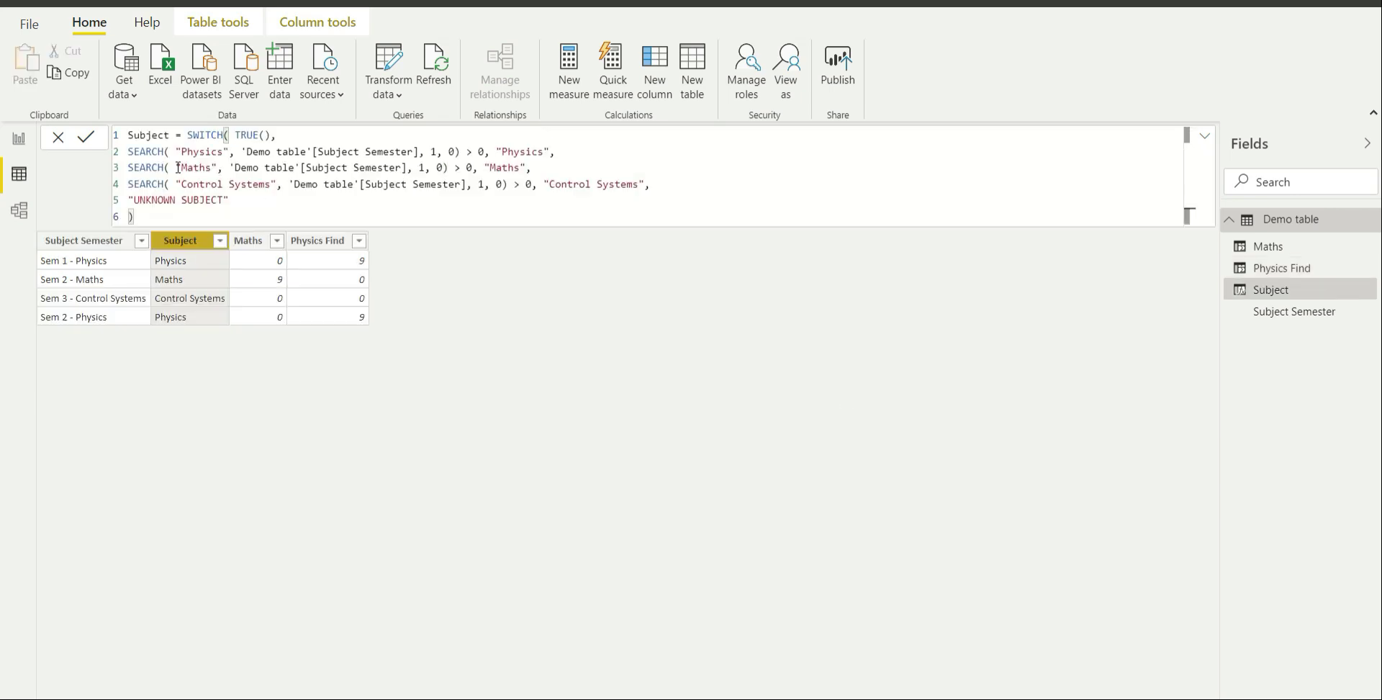
click(173, 217)
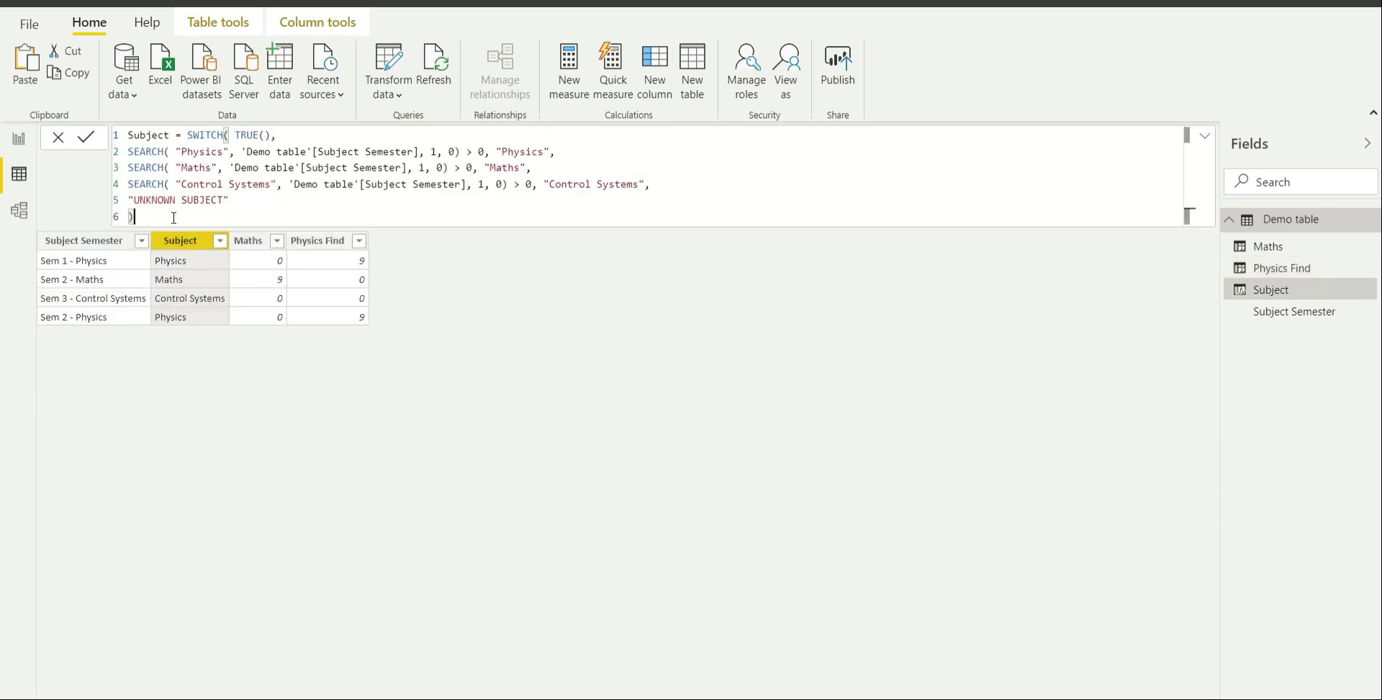
double_click(148, 151)
text(FIN)
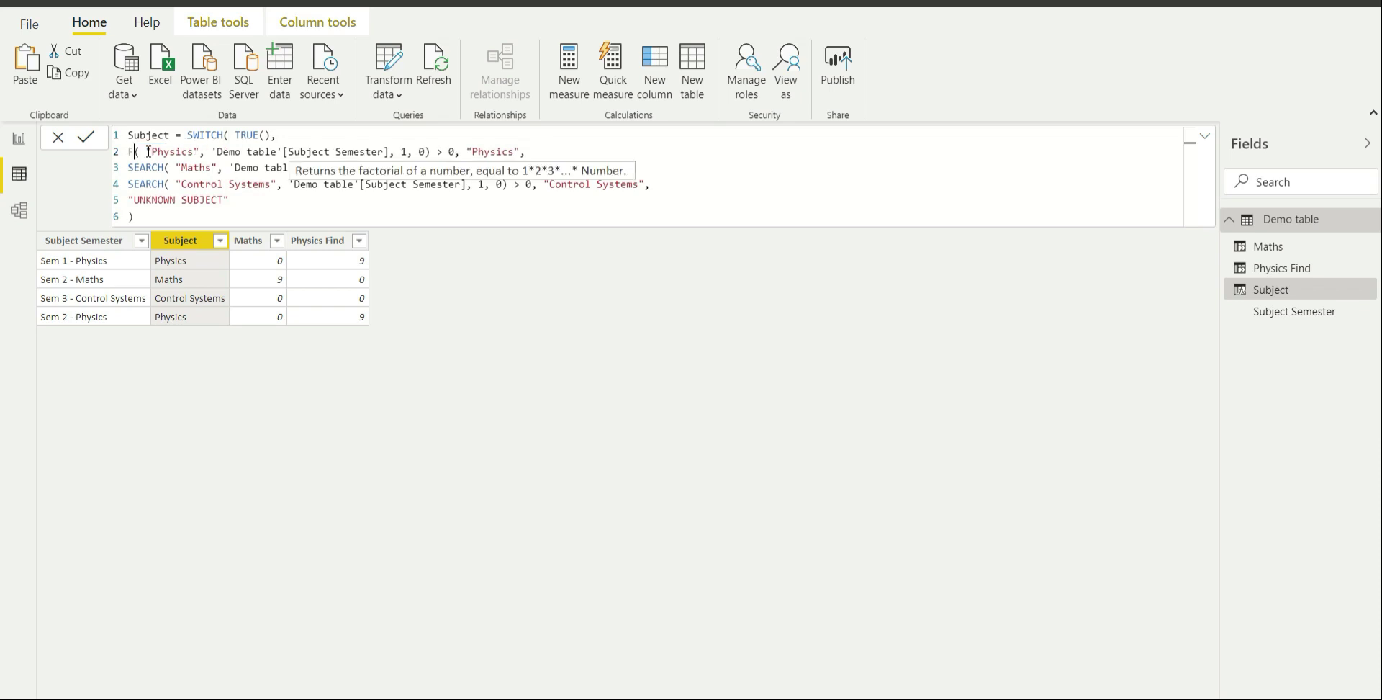
text(D)
click(145, 167)
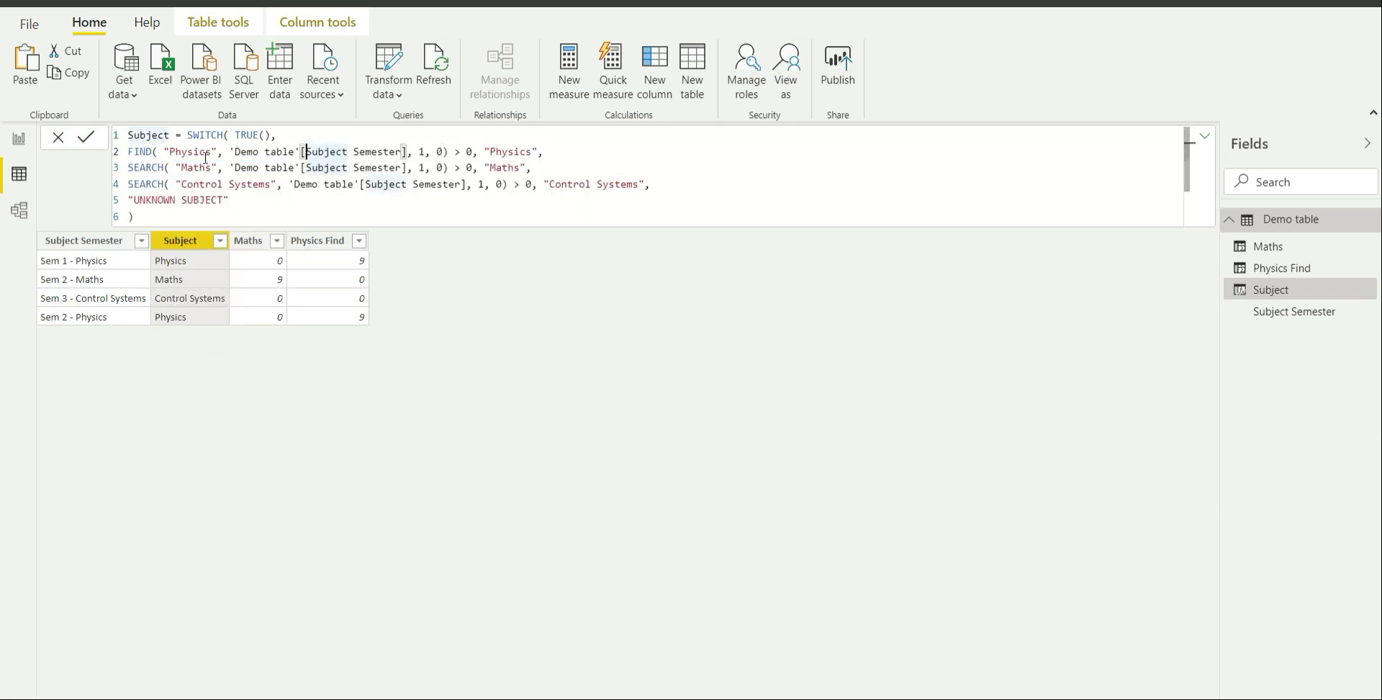
Step: Replace SEARCH with FIND in the Maths and Control Systems conditions of the Subject formula, and commit it
double_click(145, 167)
text(FIND)
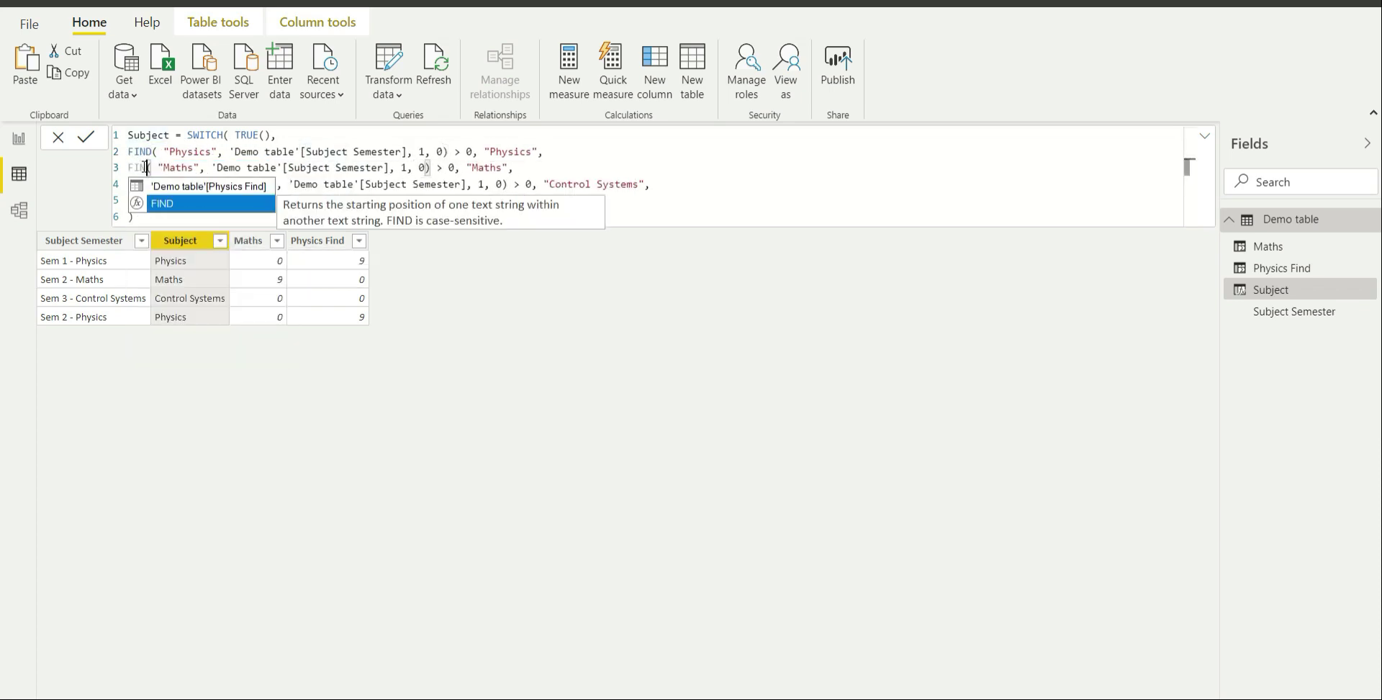
click(318, 151)
double_click(150, 184)
text(FIND( "Control Systems)
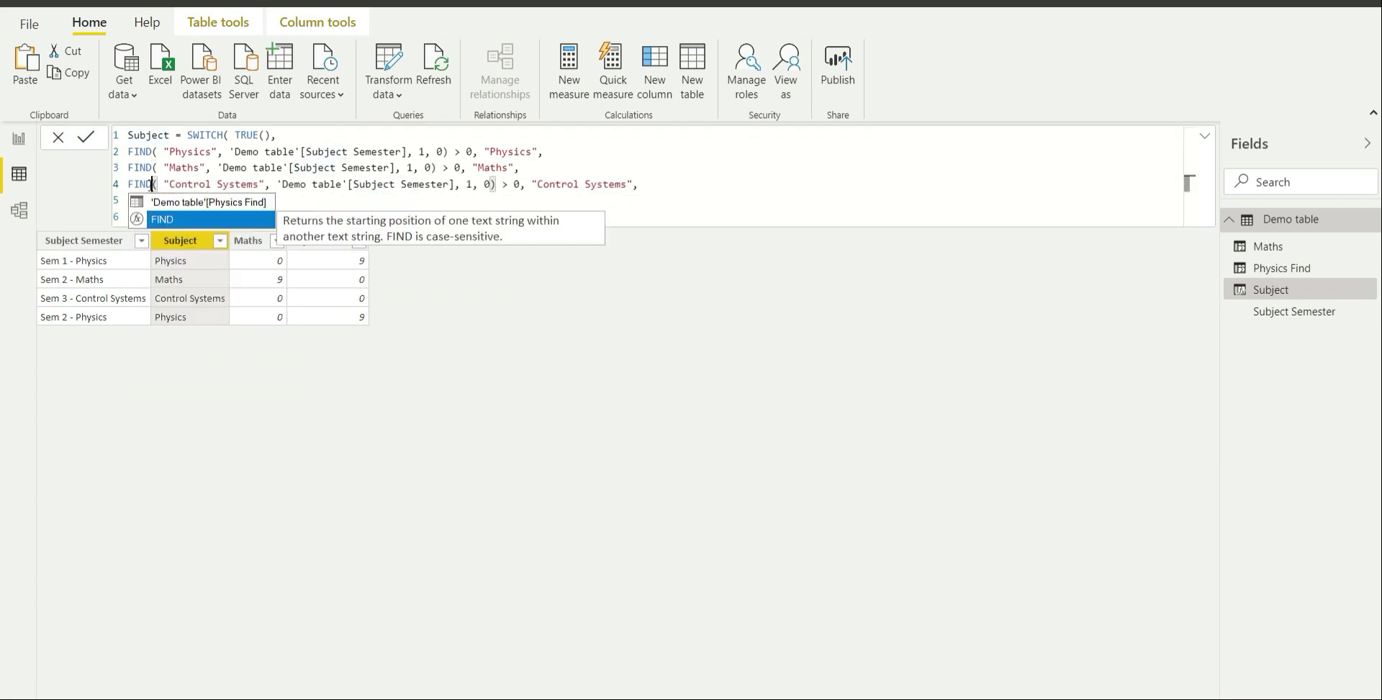
click(321, 197)
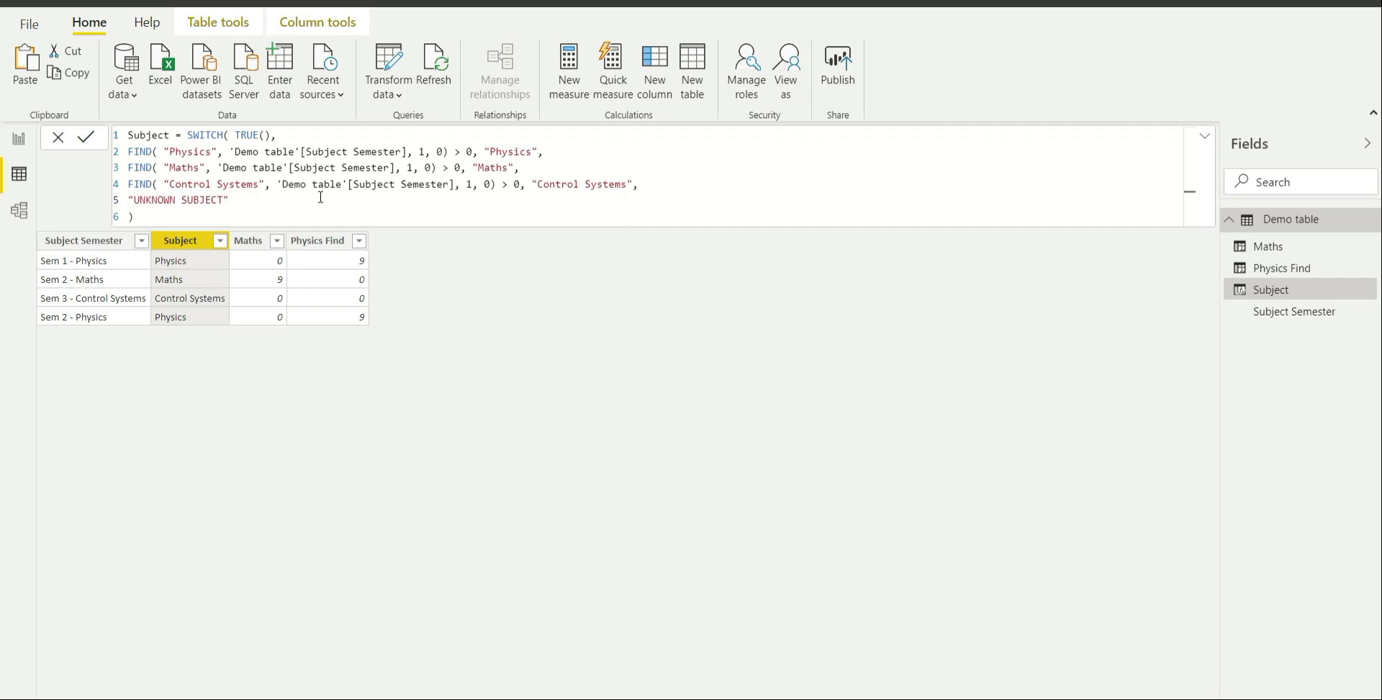
click(195, 216)
key(Return)
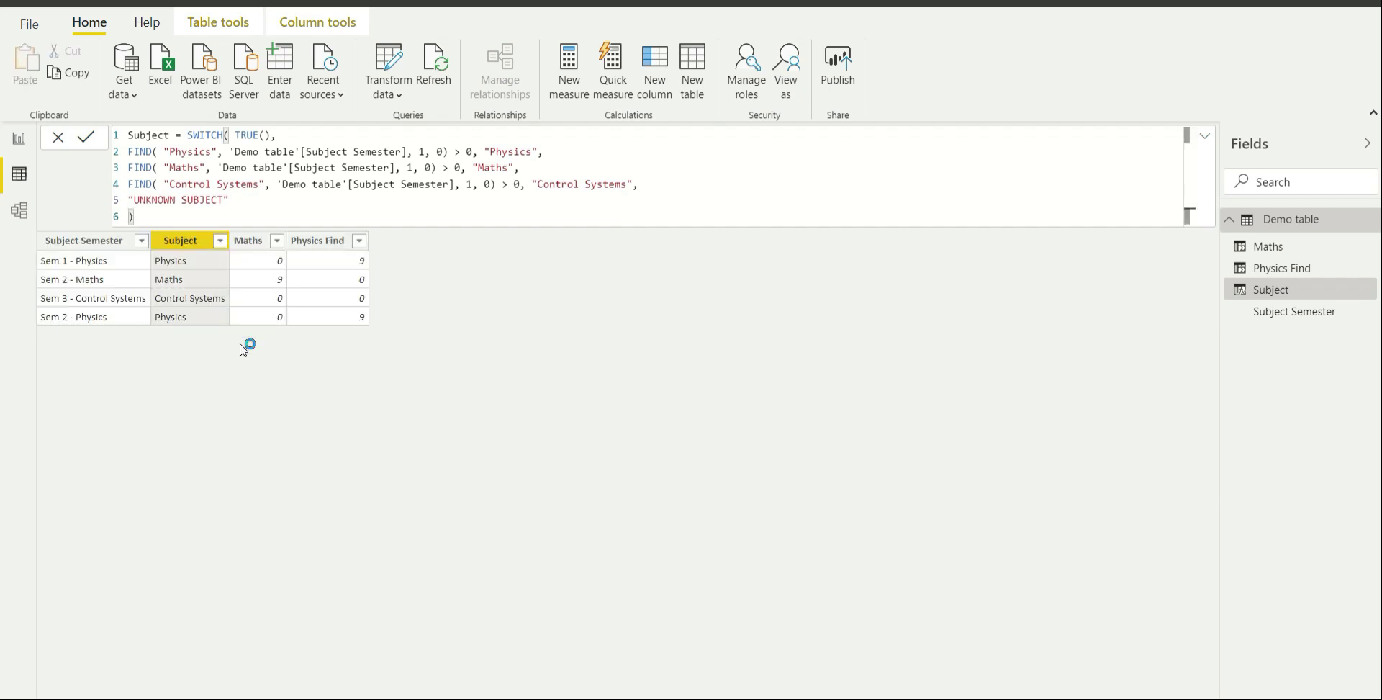